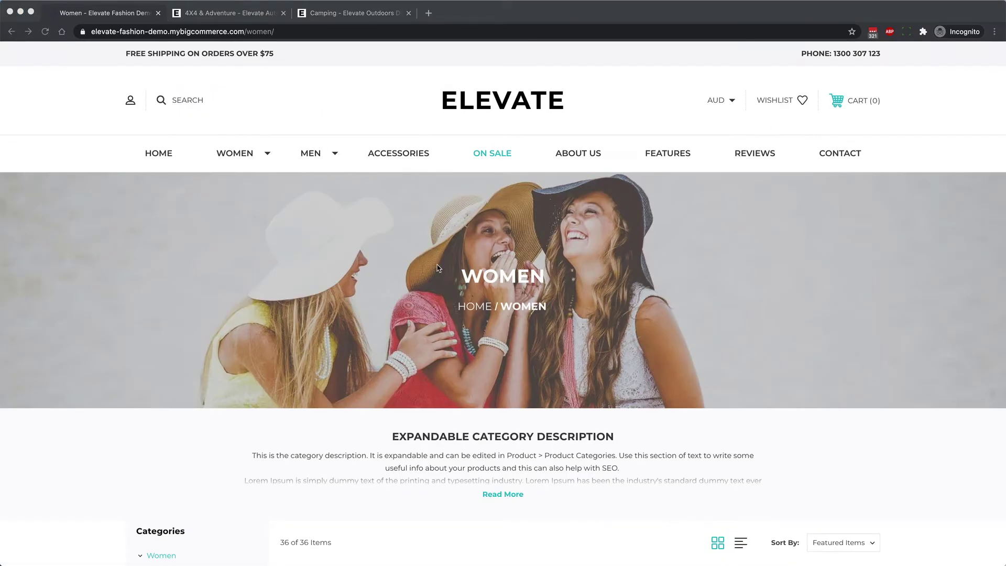
Leave the Women category page and return to the Elevate Fashion Demo homepage
left_click(490, 107)
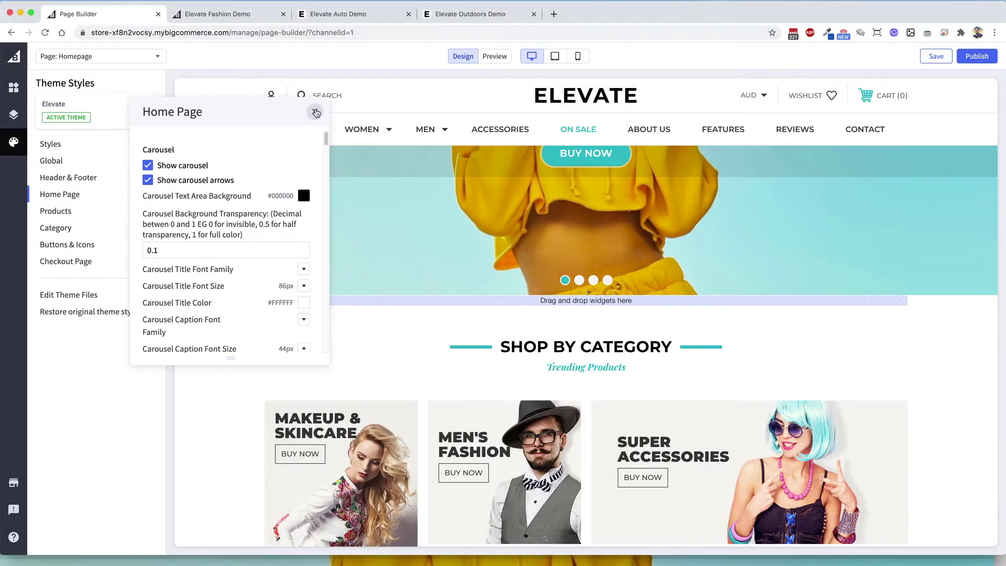
In Page Builder, drop a two-column Layout widget just above Trending Products
left_click(315, 111)
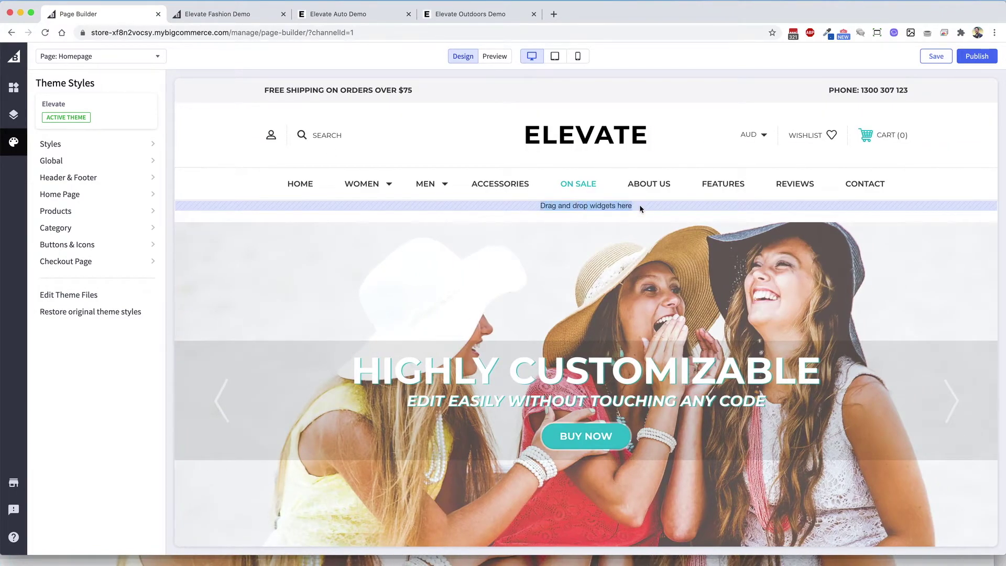
scroll(559, 232, "down", 5)
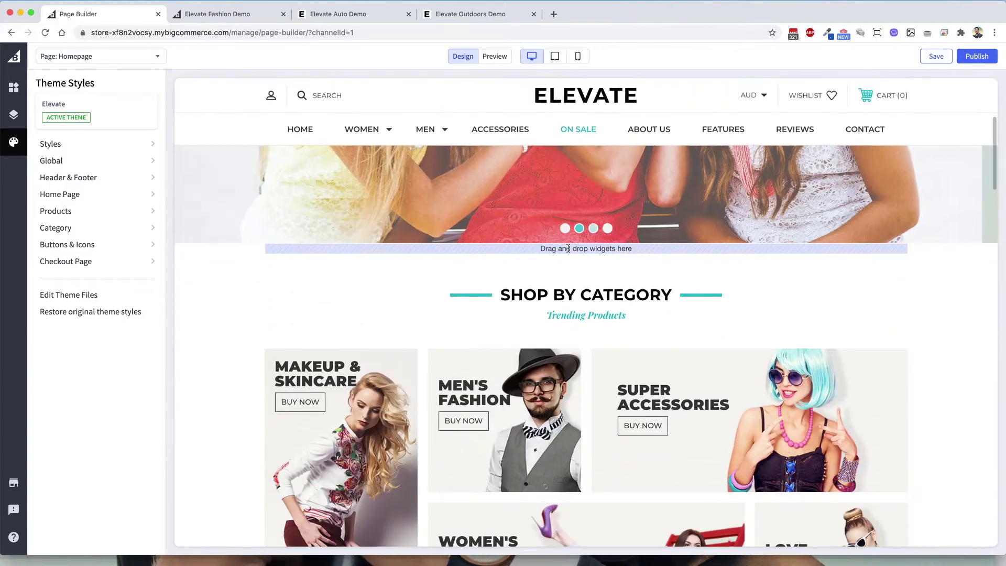
left_click_drag(540, 246, 629, 250)
scroll(628, 250, "down", 8)
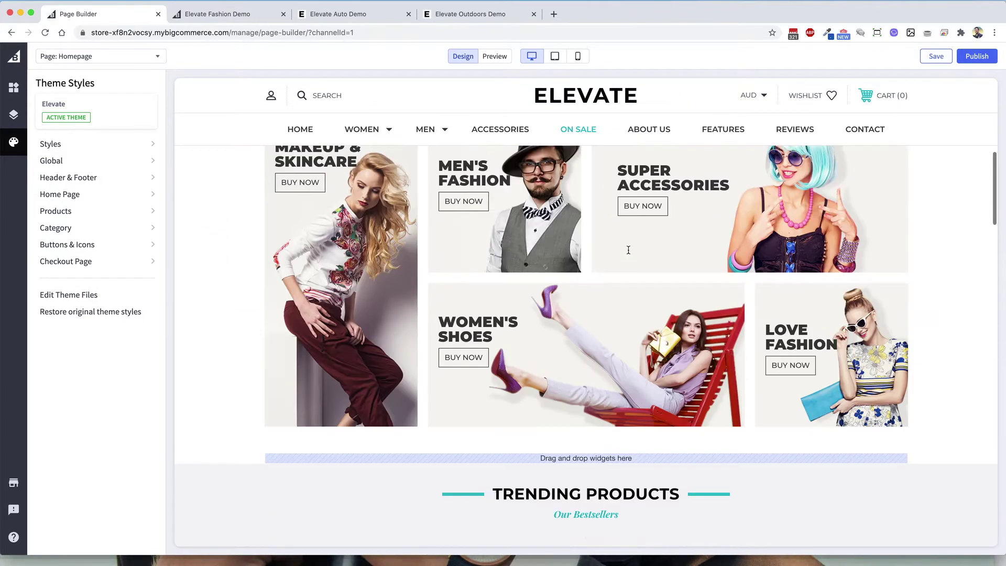
left_click_drag(629, 250, 644, 298)
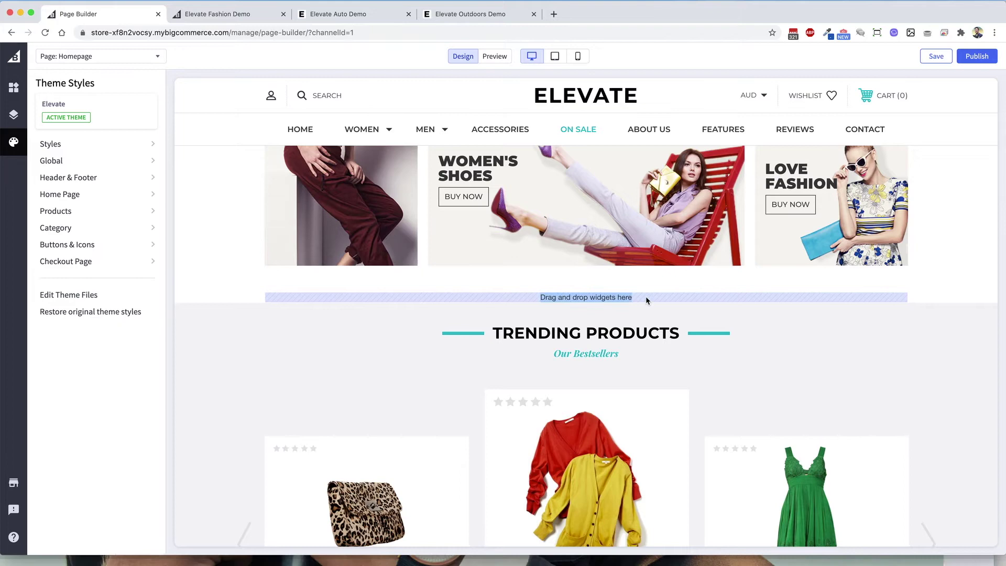
left_click(13, 88)
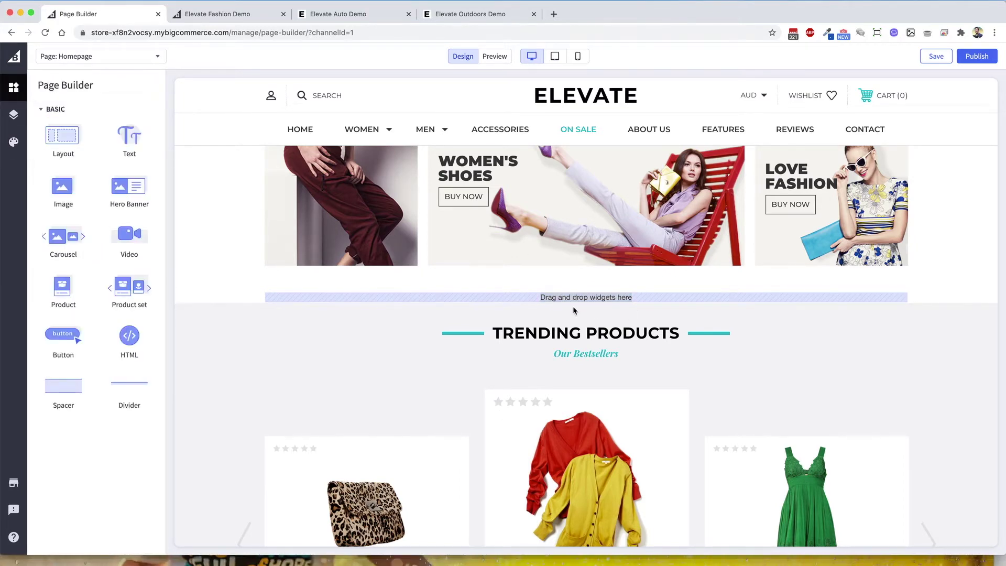
left_click_drag(78, 141, 583, 296)
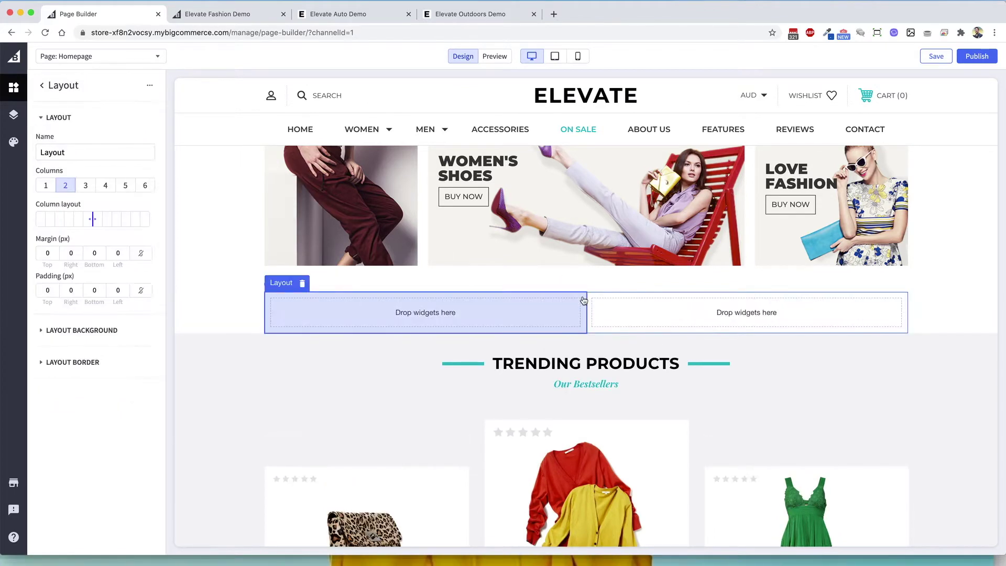
Set the layout to 3 columns and place an Image widget in column 1
left_click(87, 187)
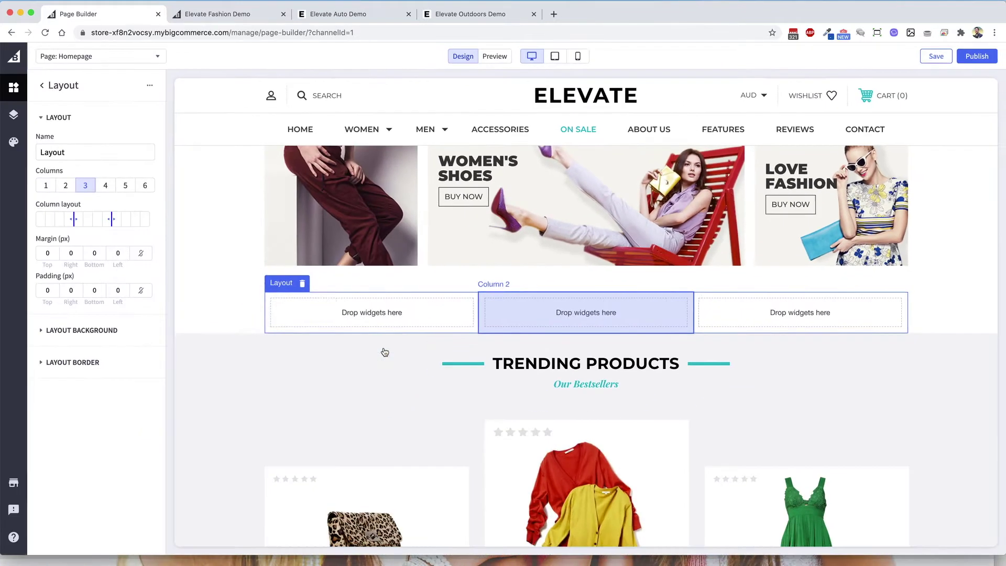
left_click(45, 88)
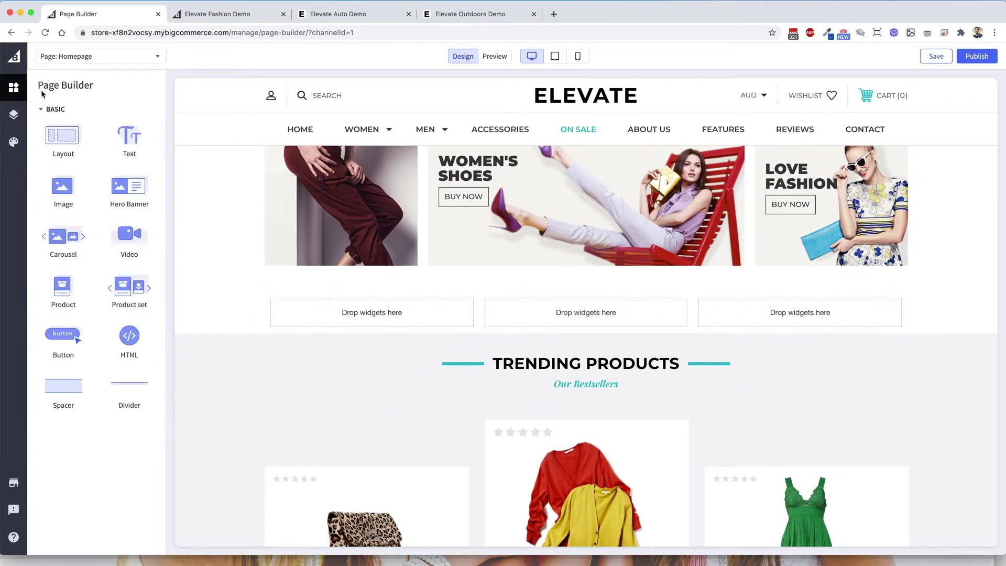
left_click_drag(62, 188, 371, 314)
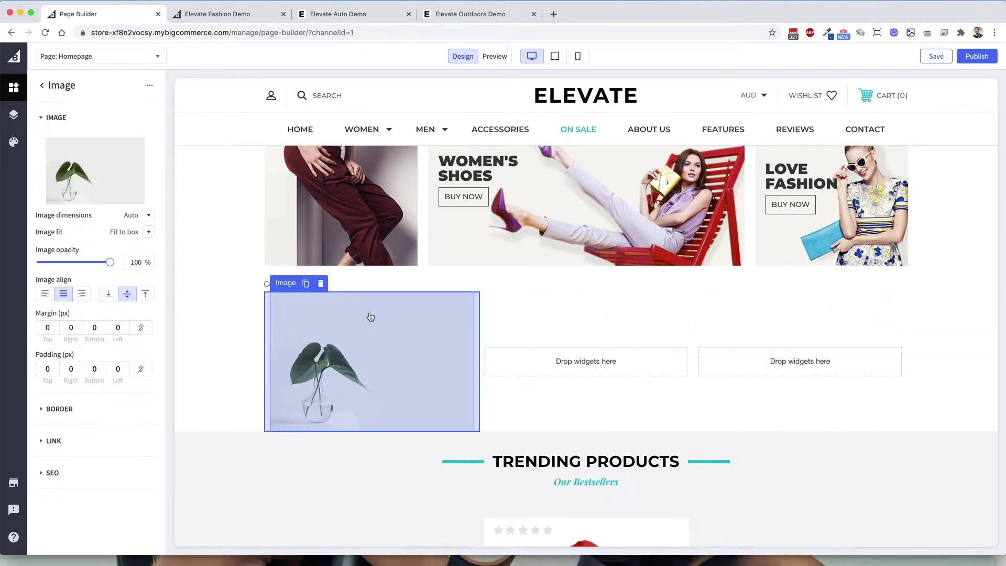
Add a Video widget to the second column
left_click(572, 361)
left_click(42, 85)
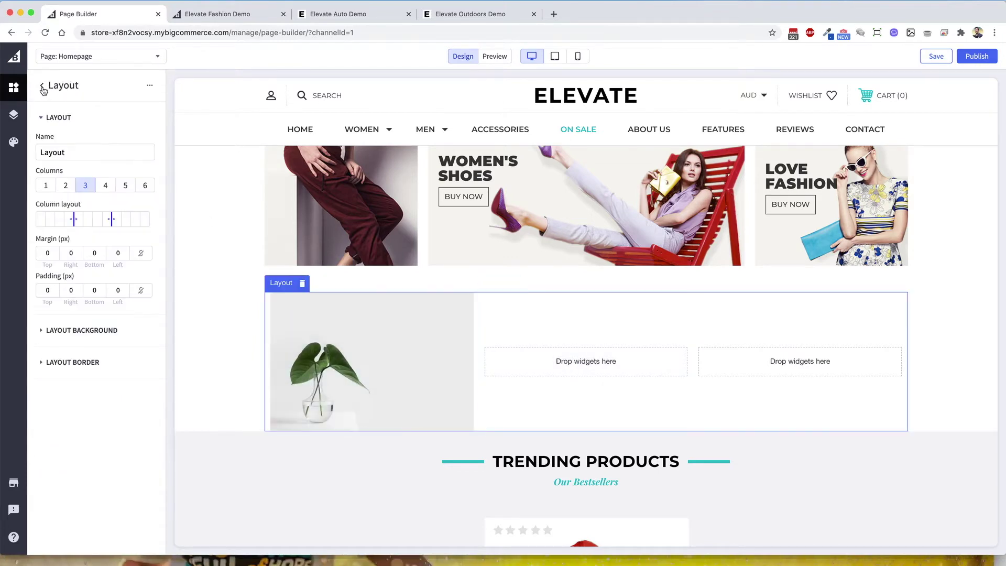
left_click(42, 86)
left_click_drag(105, 229, 571, 367)
left_click(81, 128)
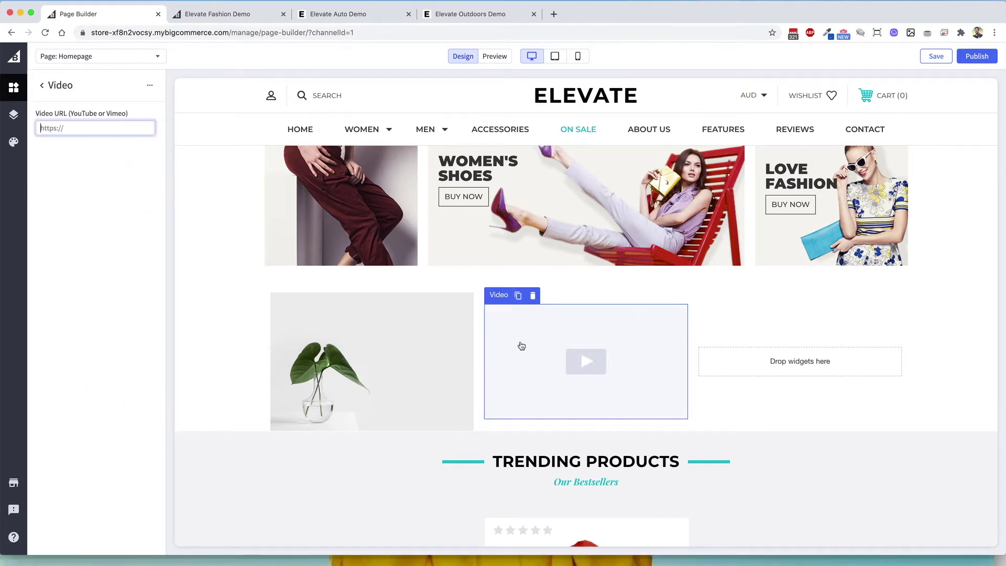
Place a Product widget in the third column and begin choosing its product
left_click(804, 365)
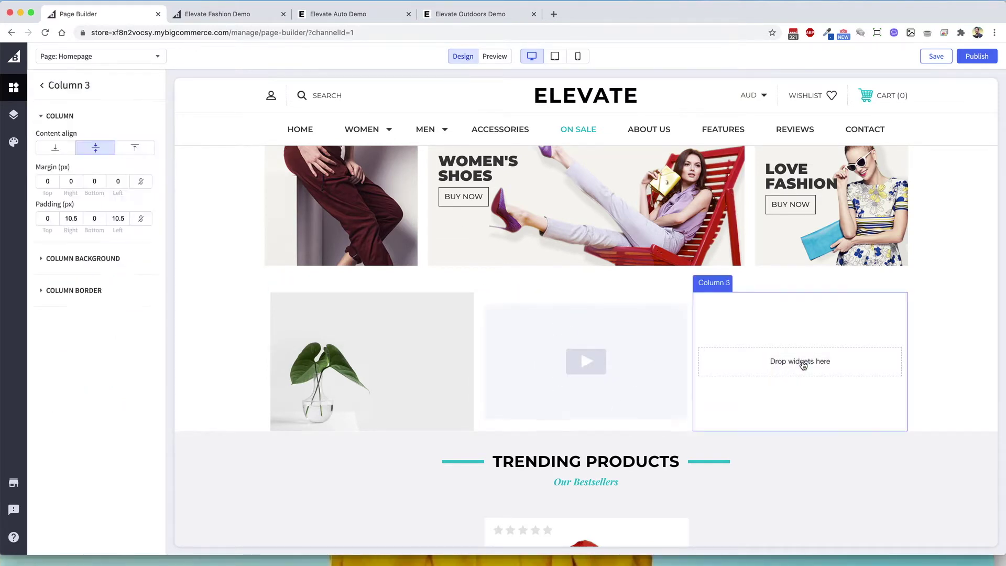
left_click(42, 85)
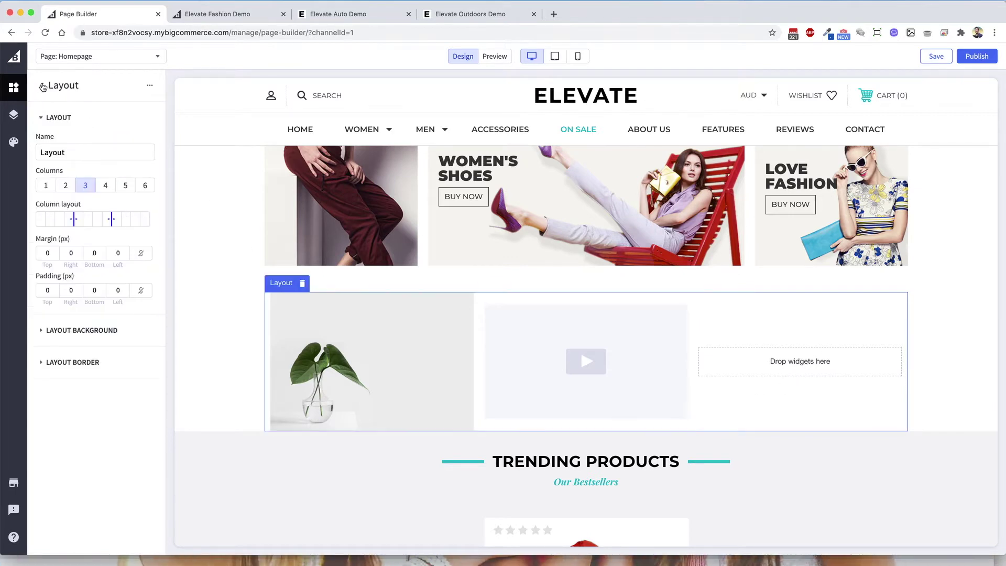
left_click(42, 85)
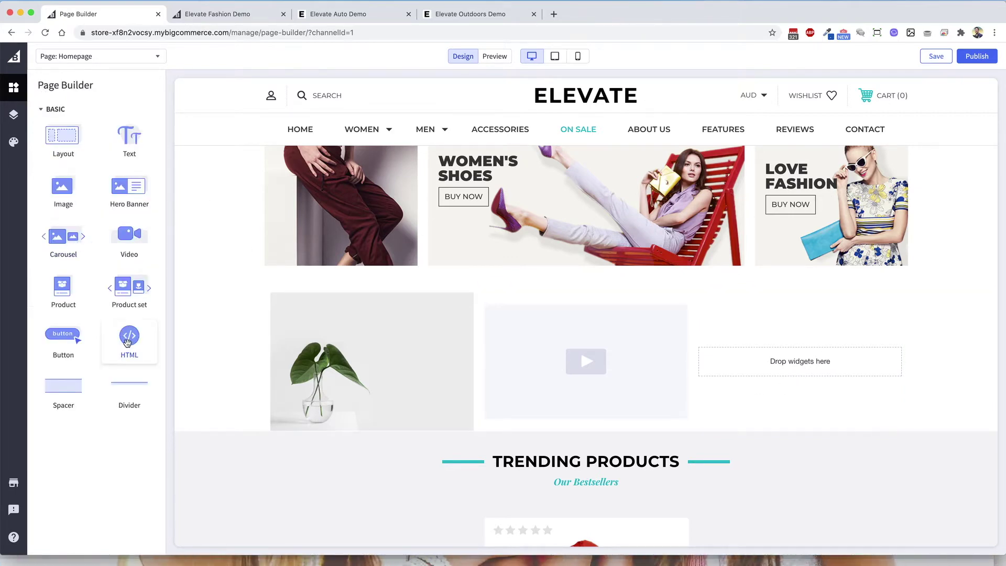
left_click_drag(87, 287, 786, 368)
left_click(63, 151)
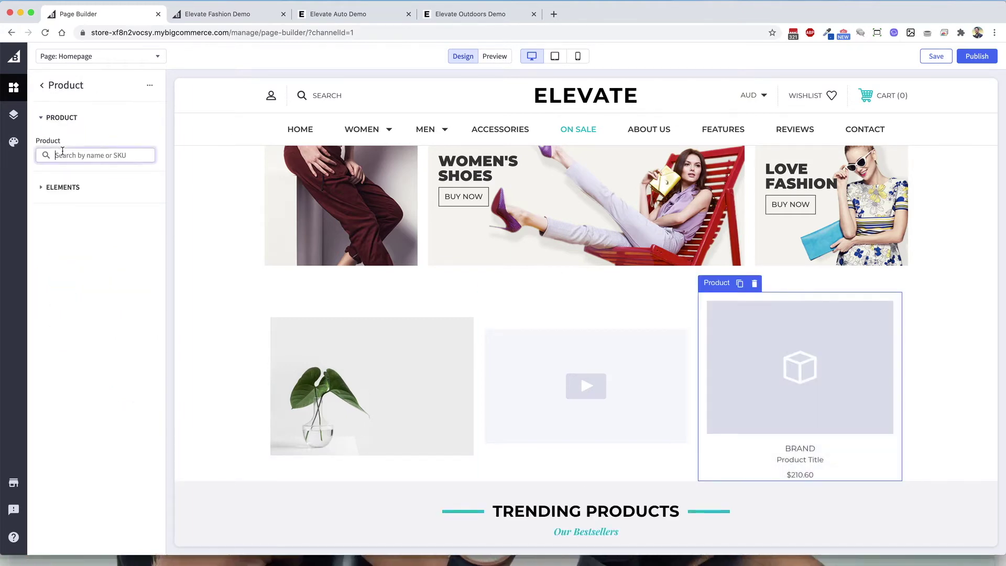
Search 'sa' and link the card to [Sample] Orbit Terrarium - Large ($255.00)
type("sample")
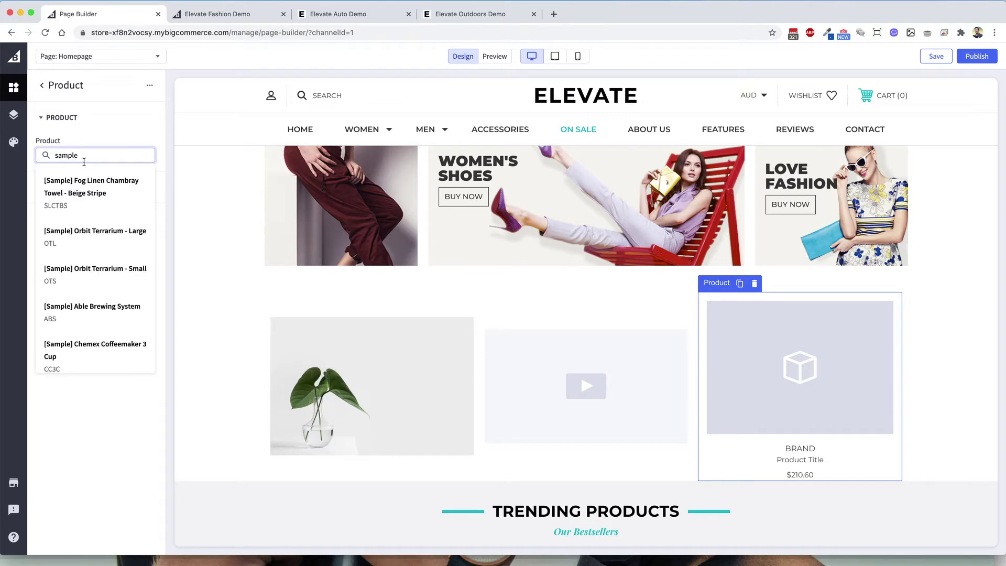
left_click(81, 229)
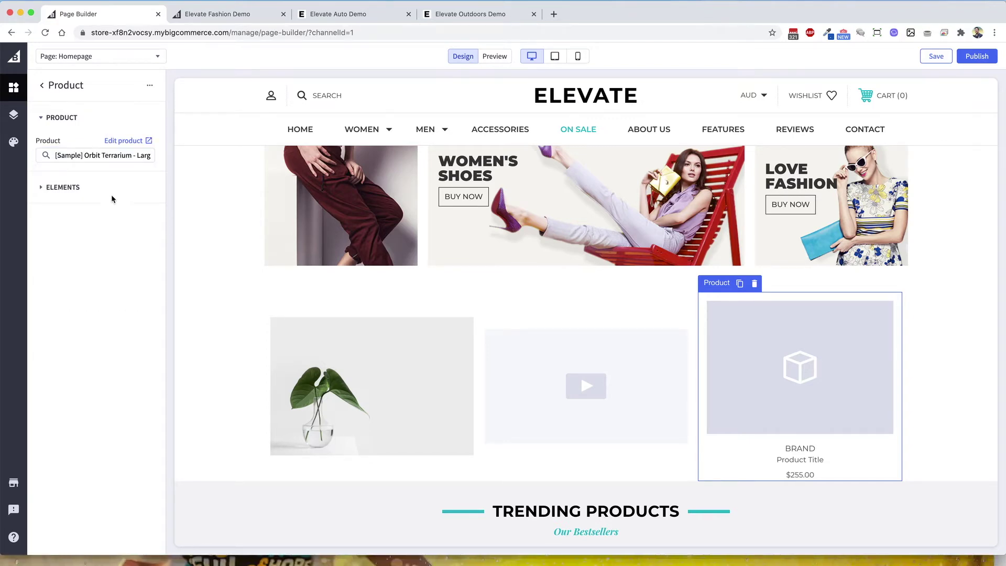
scroll(414, 449, "down", 2)
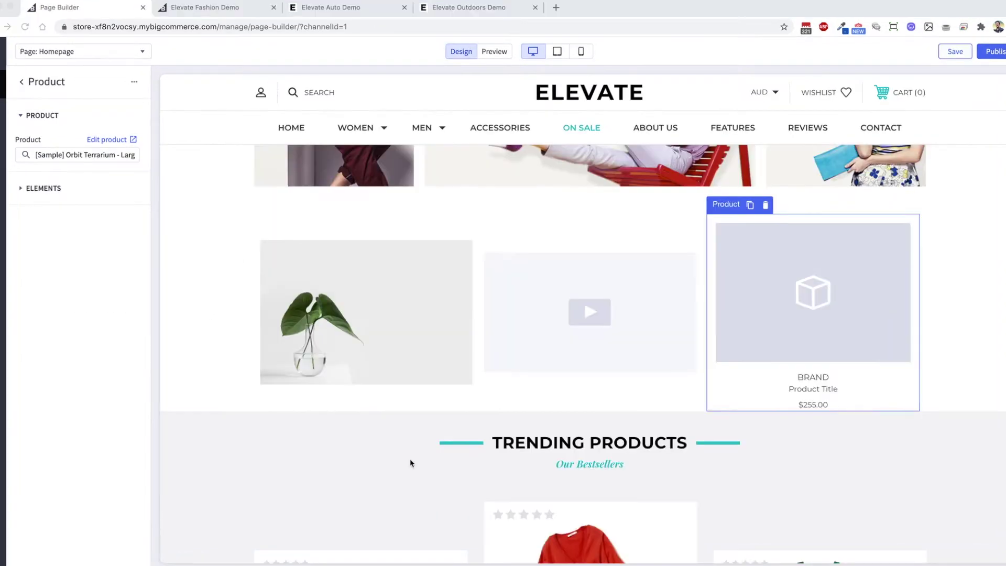
scroll(379, 466, "down", 8)
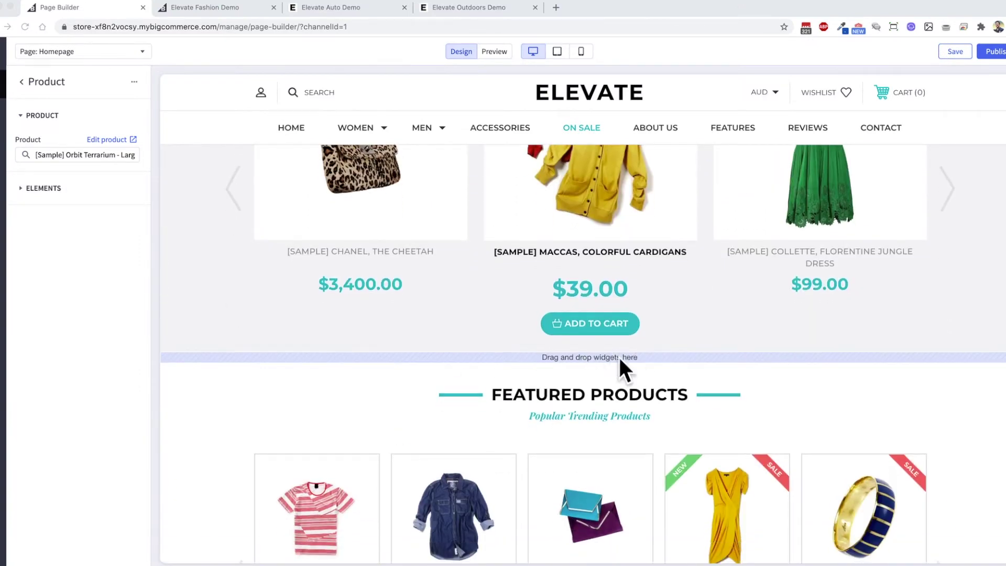
scroll(595, 361, "down", 7)
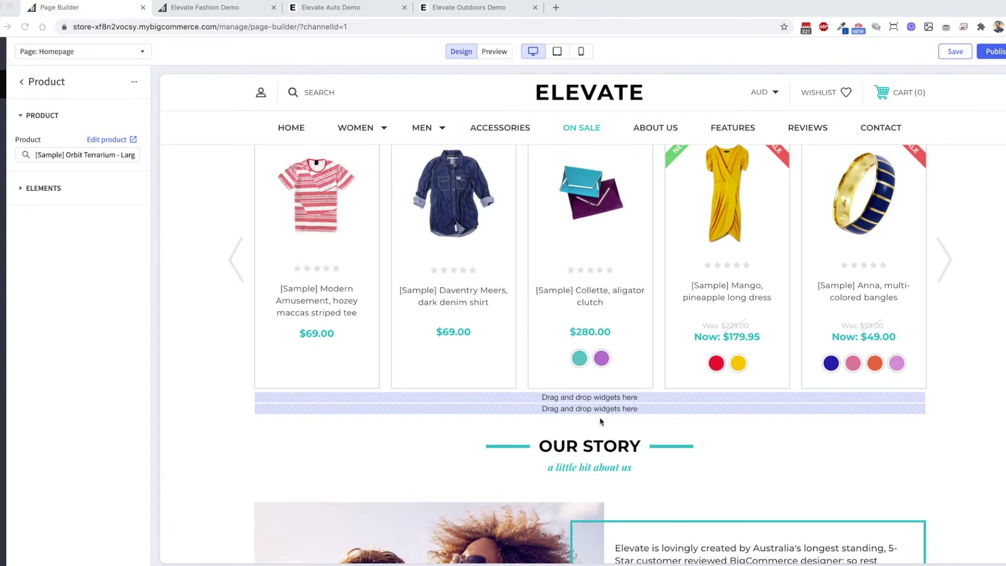
scroll(601, 436, "down", 5)
scroll(372, 207, "up", 15)
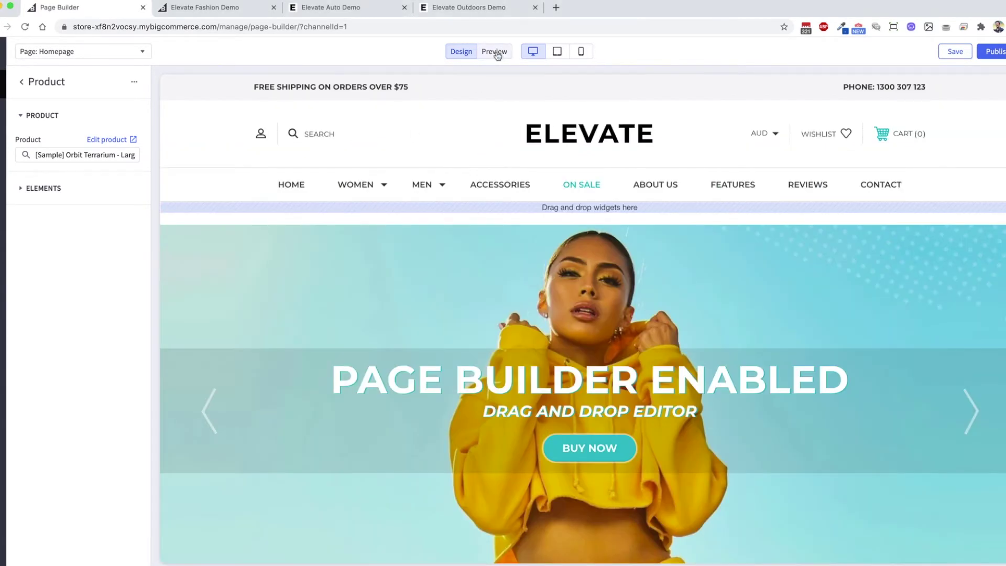
Preview the homepage and open the women's Shorts category
left_click(503, 52)
mouse_move(237, 189)
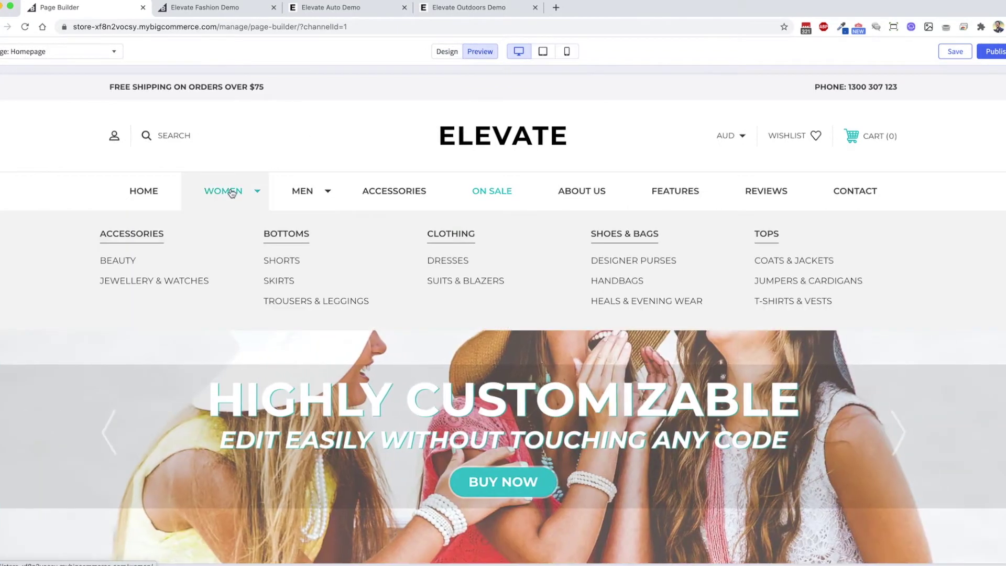
left_click(287, 263)
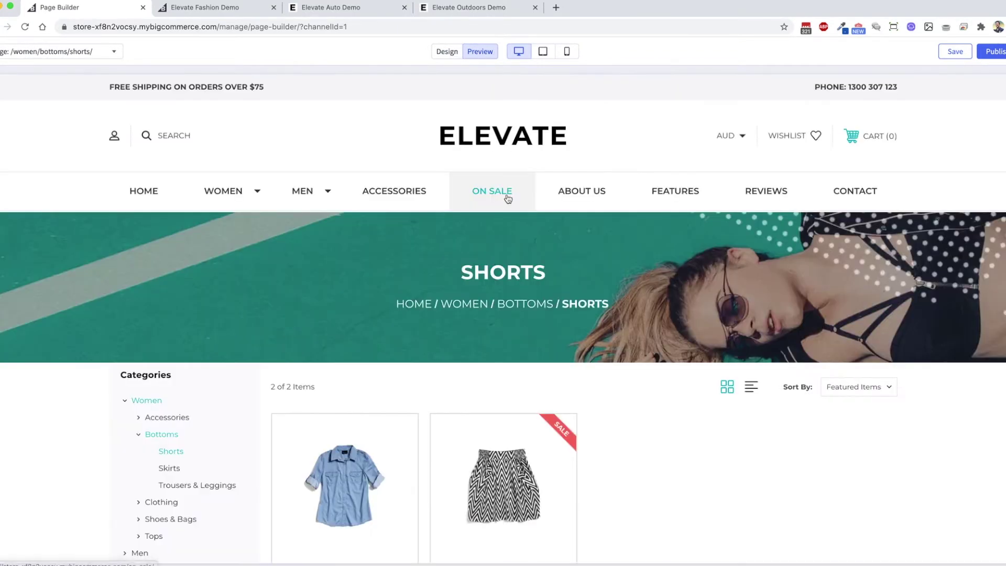
Switch the Shorts page back to Design mode and scroll through its drop zones
left_click(447, 53)
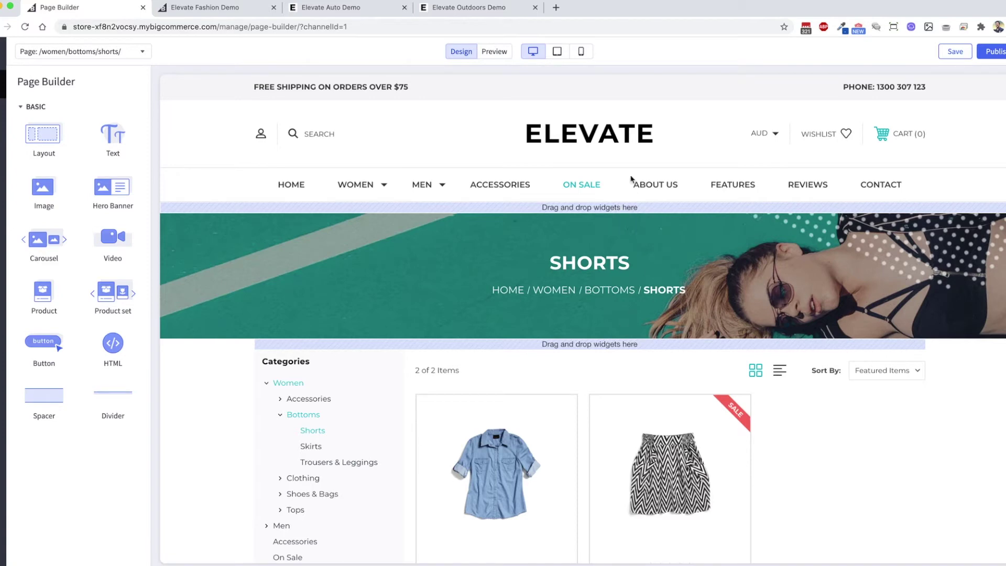
scroll(641, 325, "down", 7)
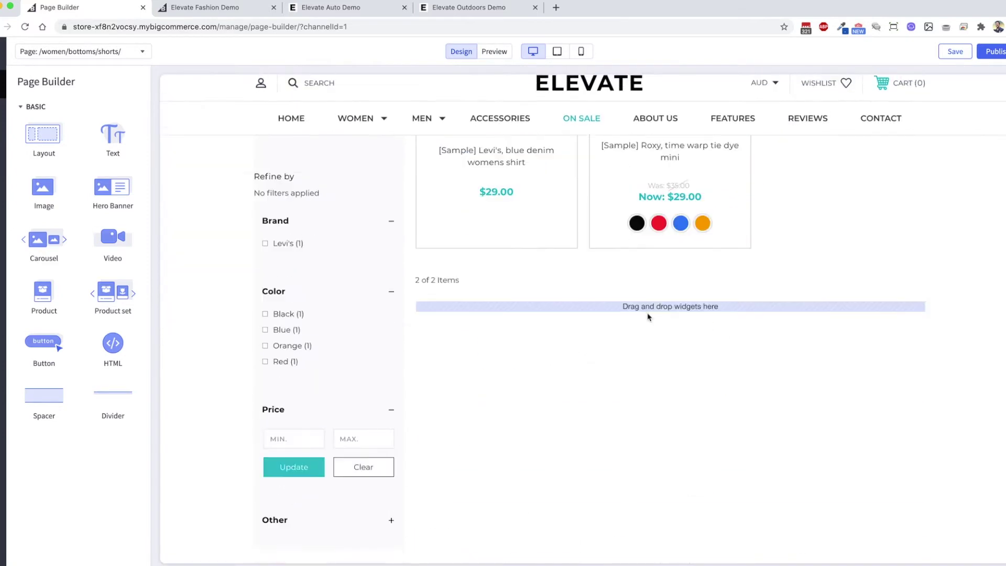
scroll(646, 240, "up", 1)
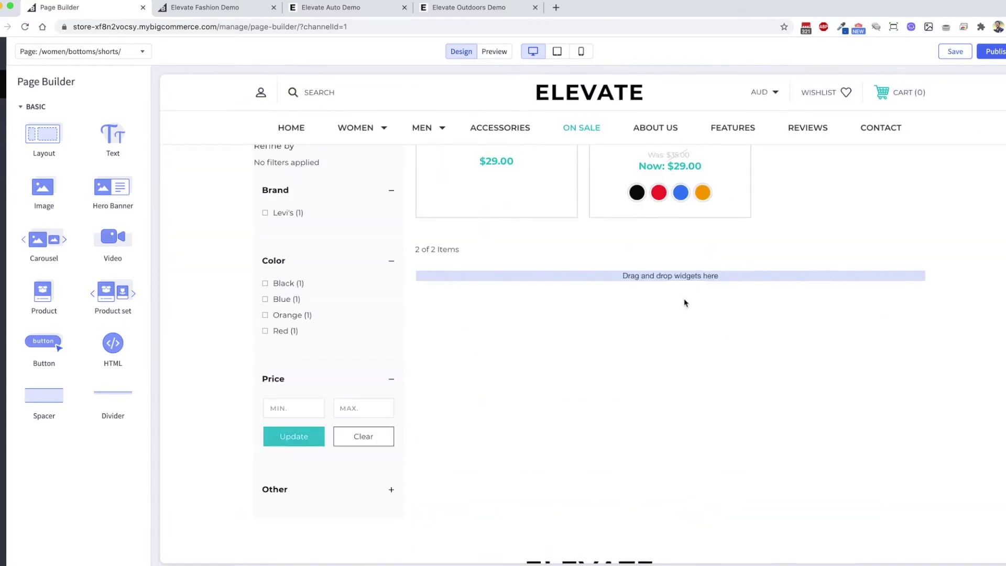
scroll(684, 325, "up", 7)
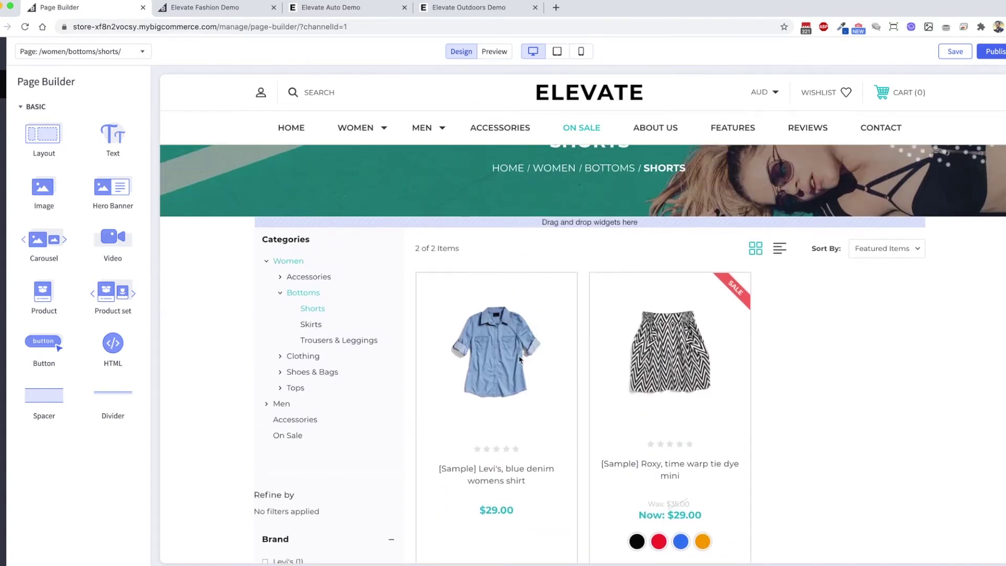
scroll(515, 252, "down", 1)
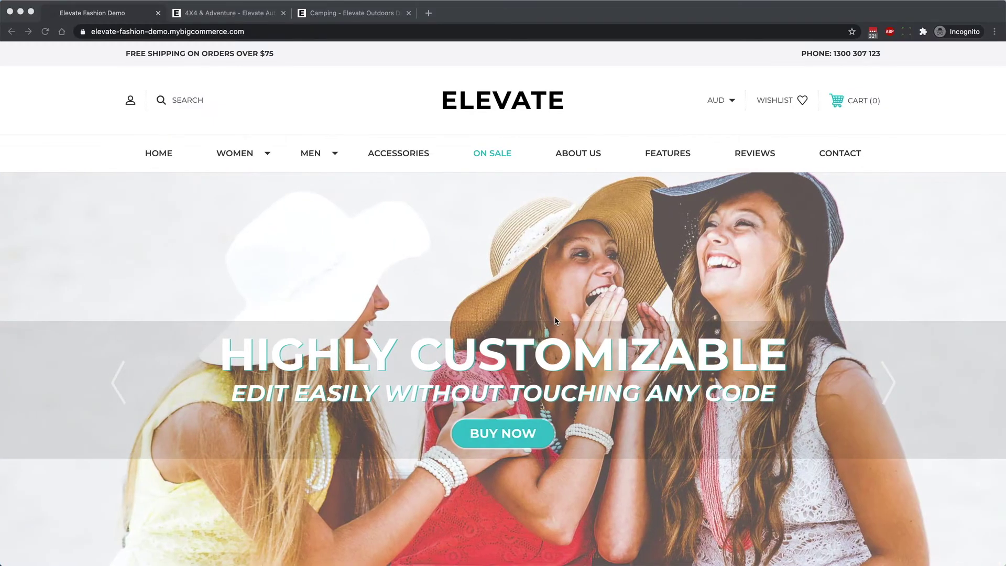
Scroll down the live homepage past the Shop by Category tiles
scroll(558, 316, "down", 4)
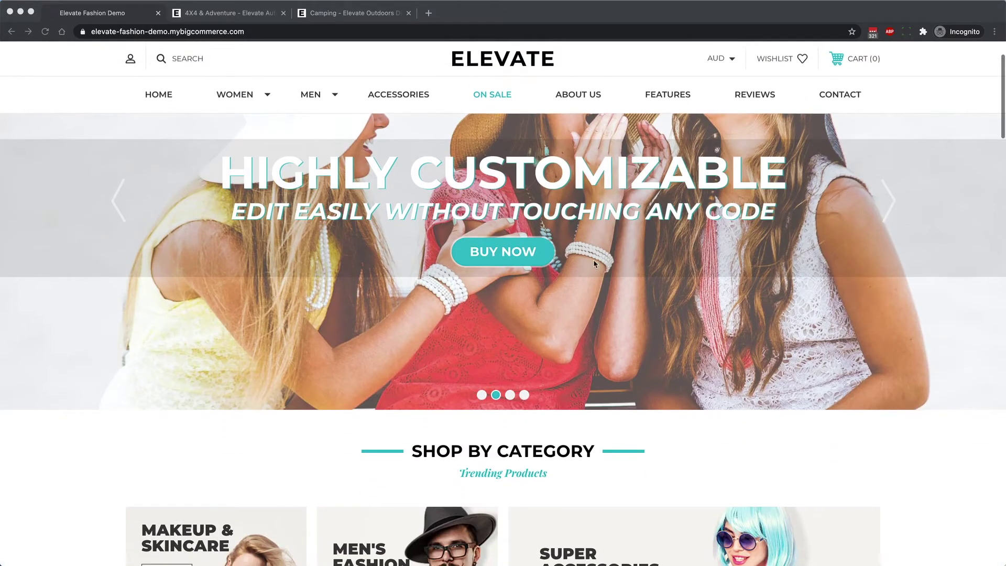
scroll(469, 251, "down", 6)
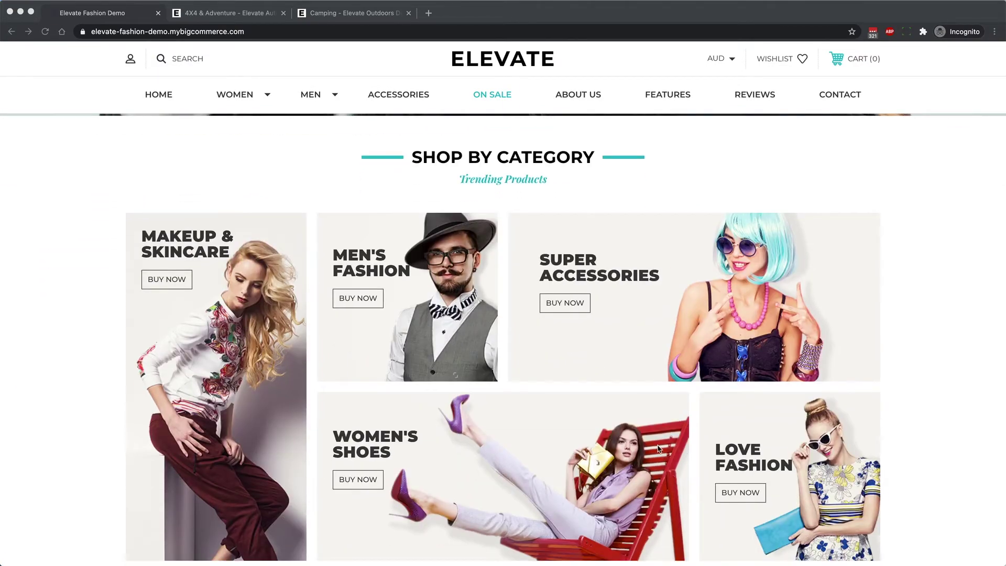
scroll(659, 448, "down", 1)
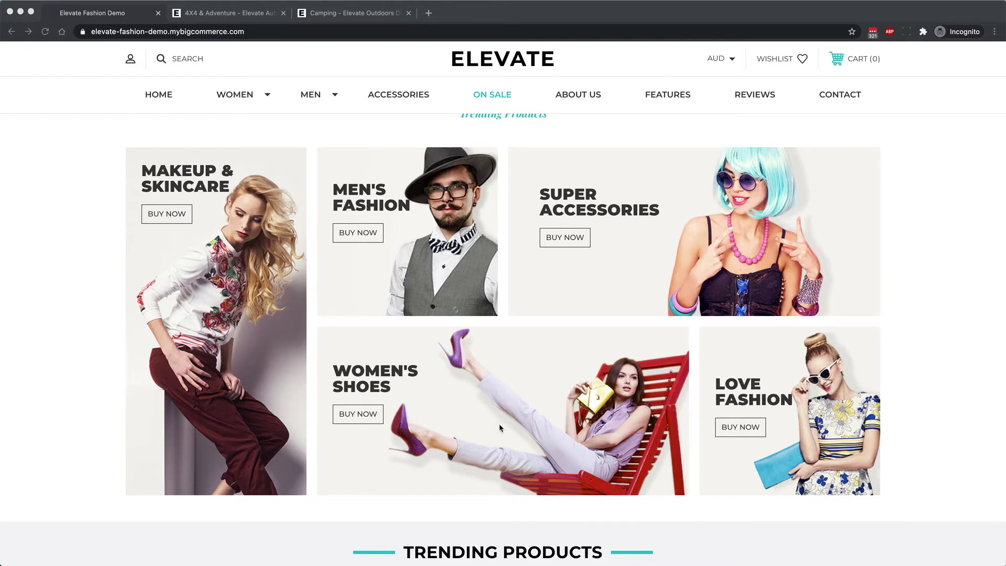
scroll(509, 457, "up", 1)
scroll(510, 457, "down", 3)
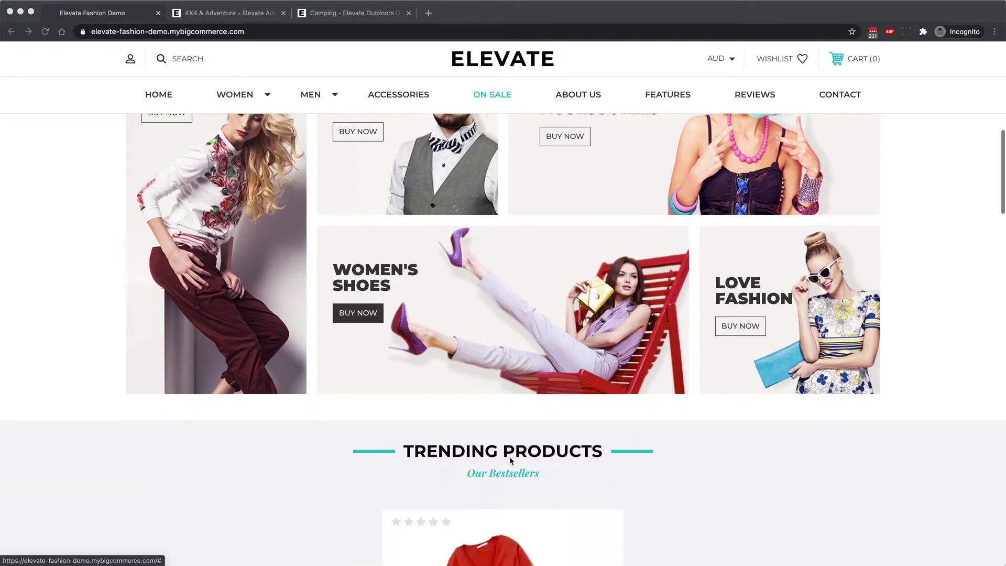
scroll(510, 458, "down", 4)
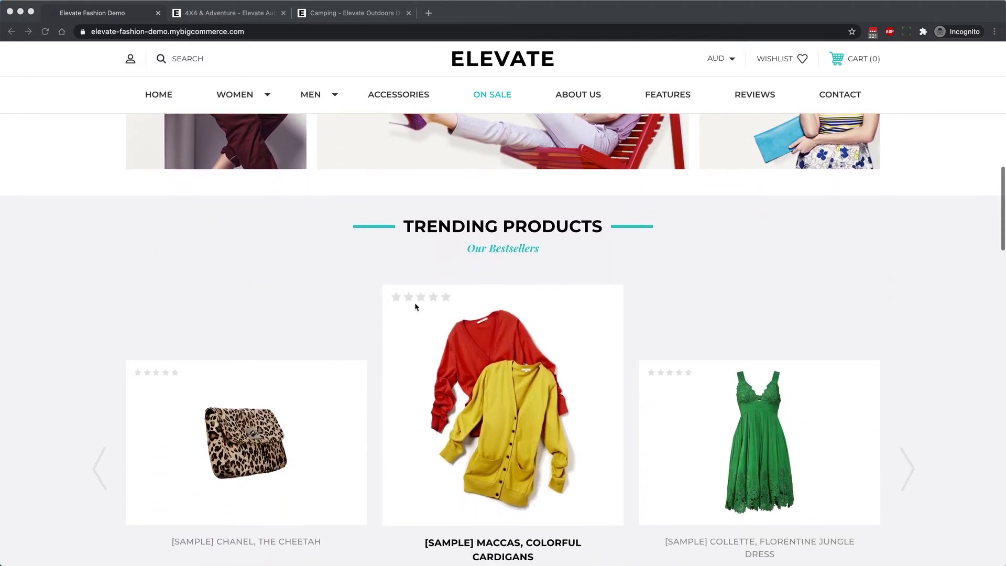
scroll(472, 304, "down", 1)
scroll(695, 212, "down", 1)
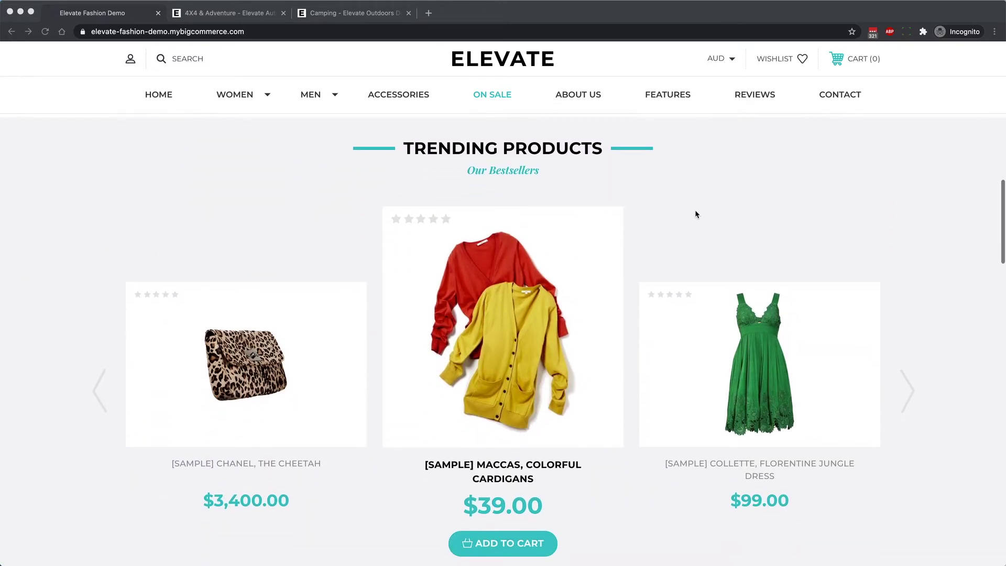
scroll(693, 207, "down", 1)
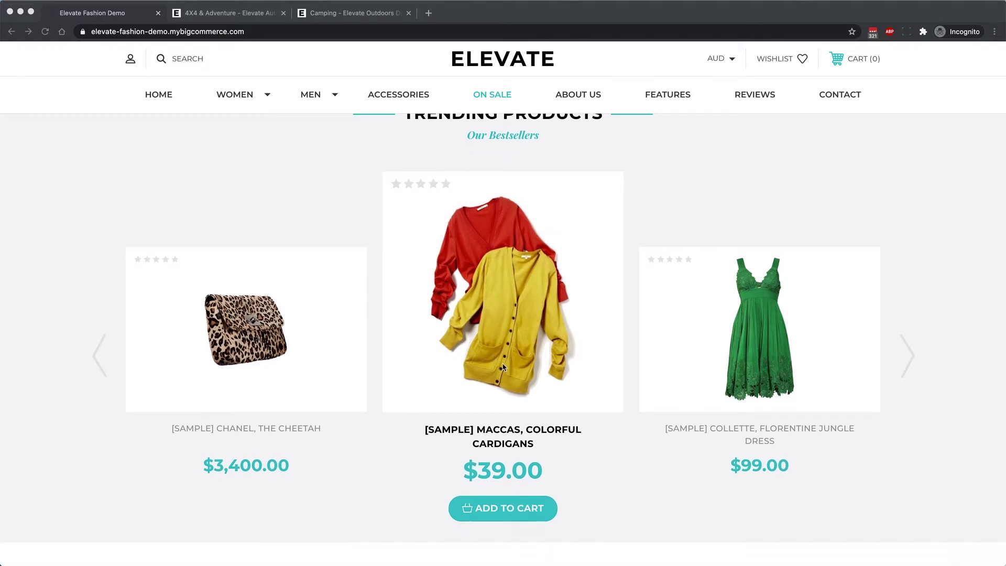
Advance the Trending Products carousel by one product
left_click(913, 362)
left_click(914, 360)
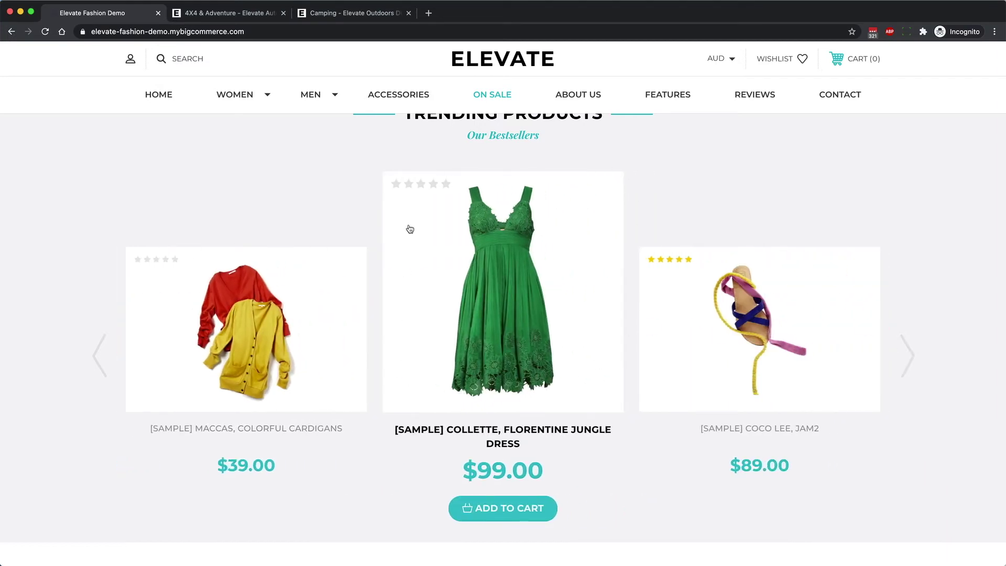
scroll(626, 382, "down", 3)
scroll(627, 380, "up", 6)
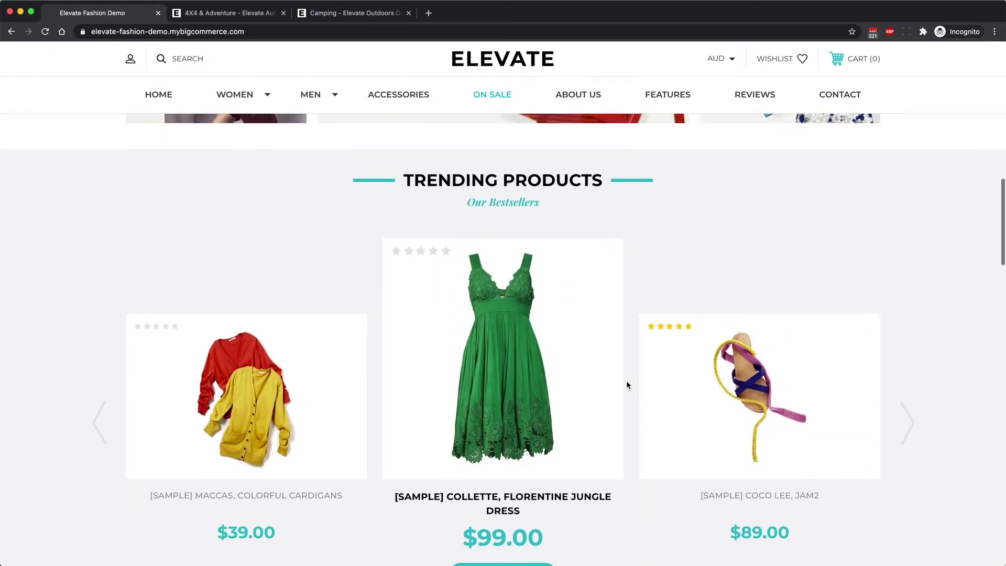
scroll(626, 381, "down", 2)
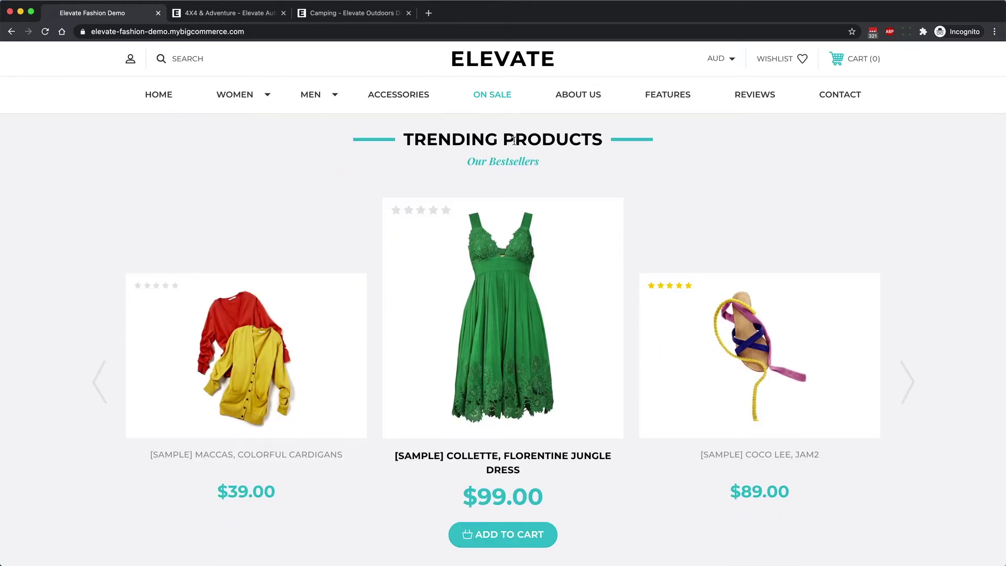
scroll(629, 218, "down", 1)
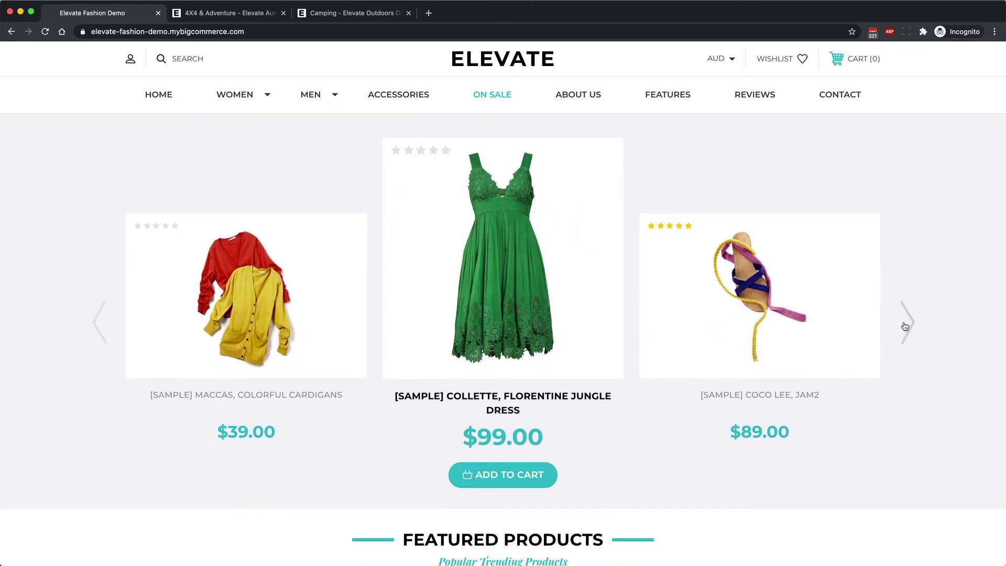
Flip through the sandal's images, then advance the carousel to the $3,400.00 Chanel cheetah bag
left_click(869, 295)
left_click(869, 295)
left_click(912, 325)
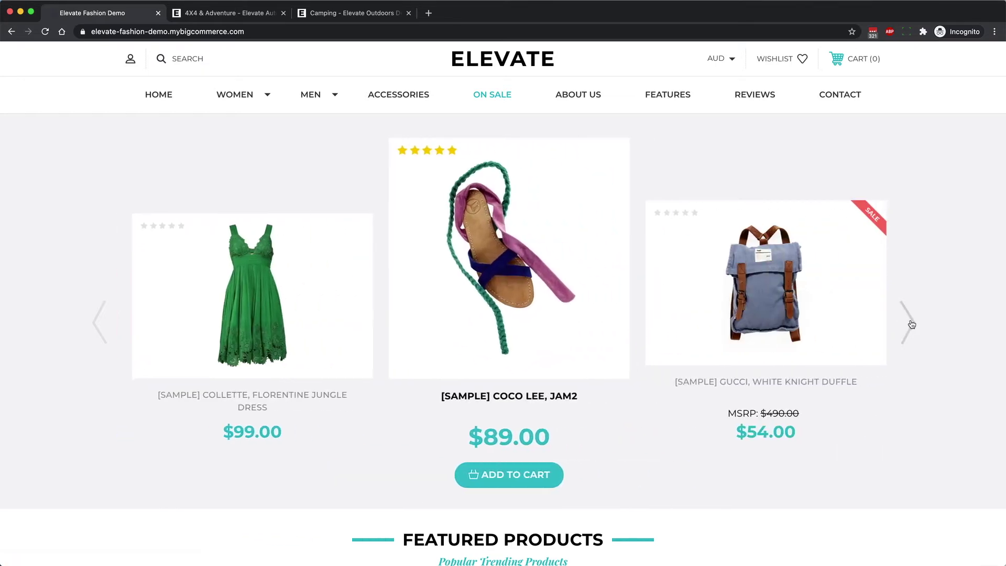
left_click(912, 324)
left_click(912, 324)
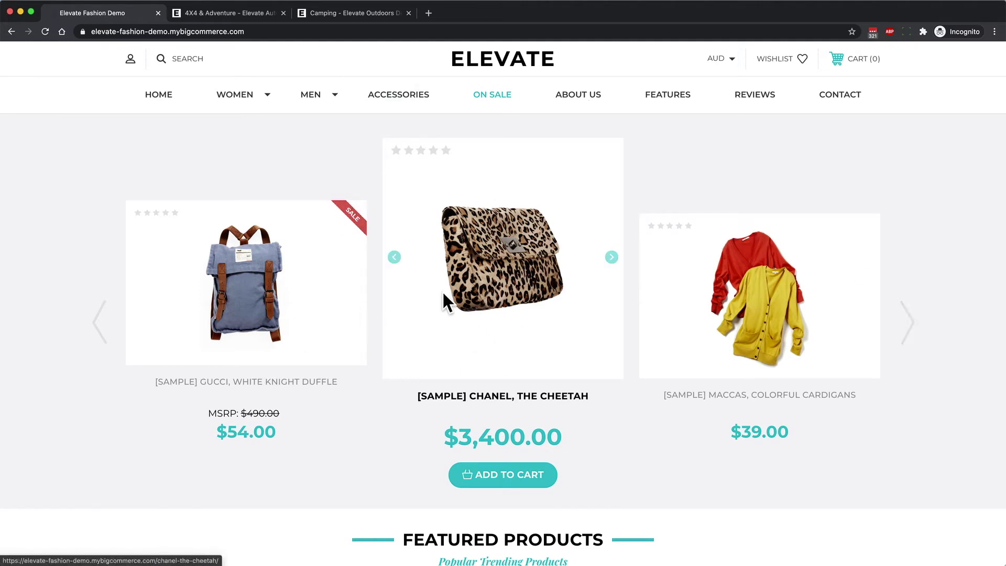
scroll(517, 394, "up", 2)
scroll(508, 382, "down", 1)
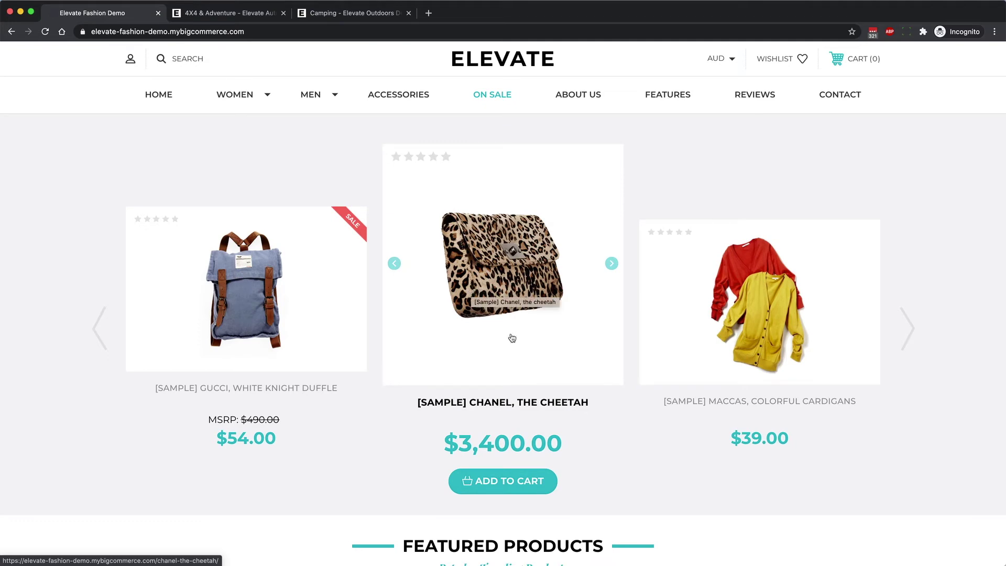
scroll(513, 338, "down", 7)
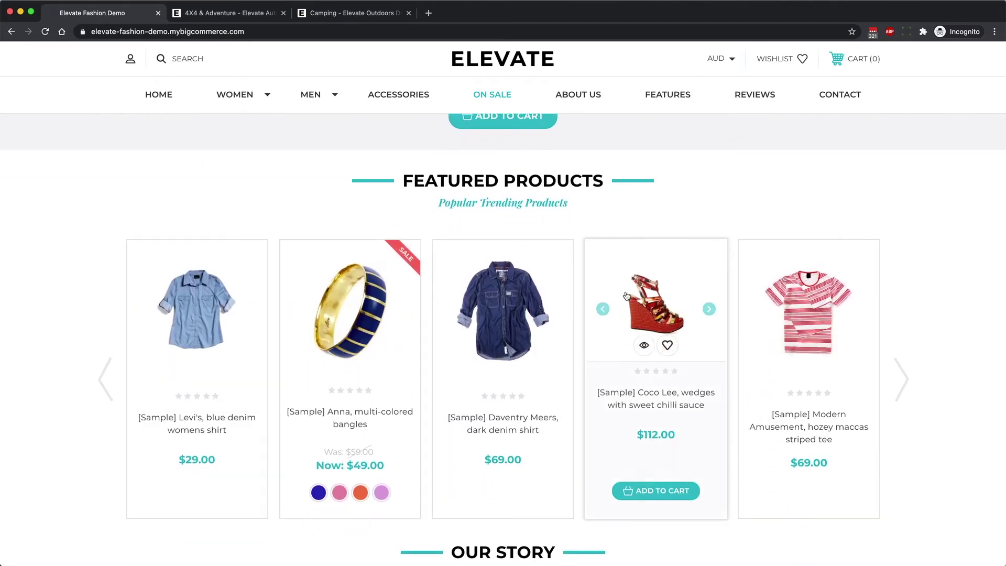
scroll(627, 296, "down", 2)
scroll(625, 293, "up", 2)
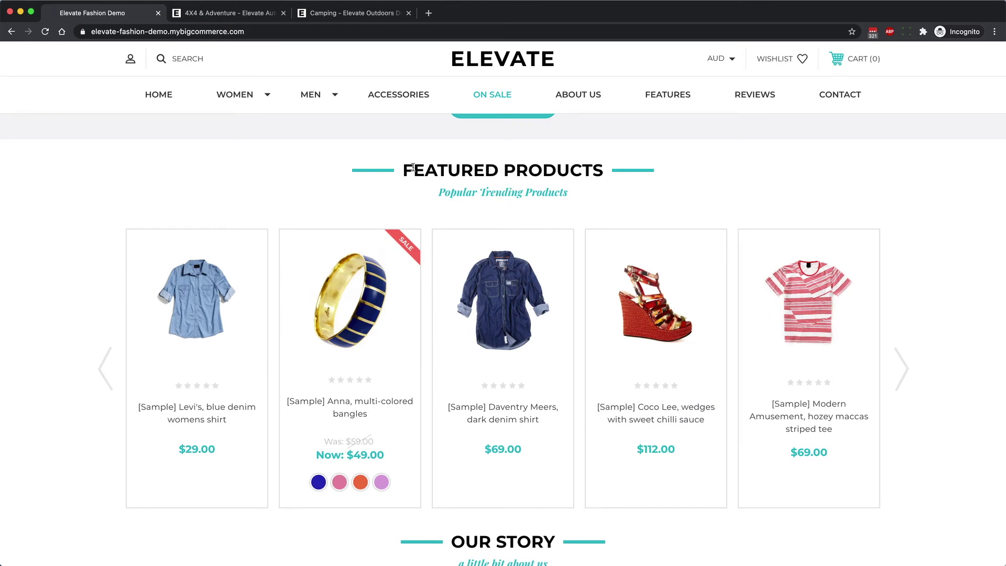
left_click_drag(412, 168, 603, 170)
left_click_drag(434, 195, 574, 196)
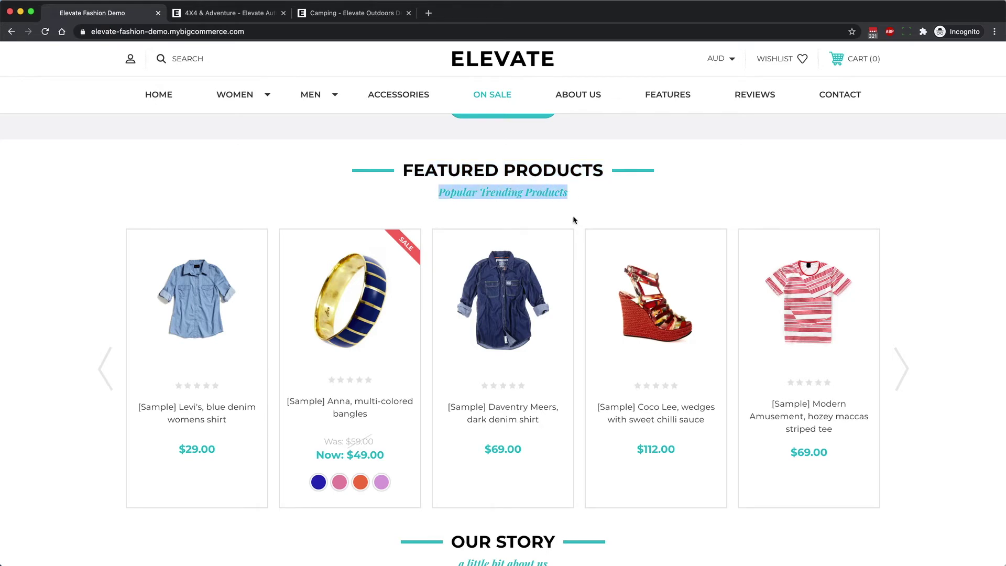
scroll(574, 220, "up", 7)
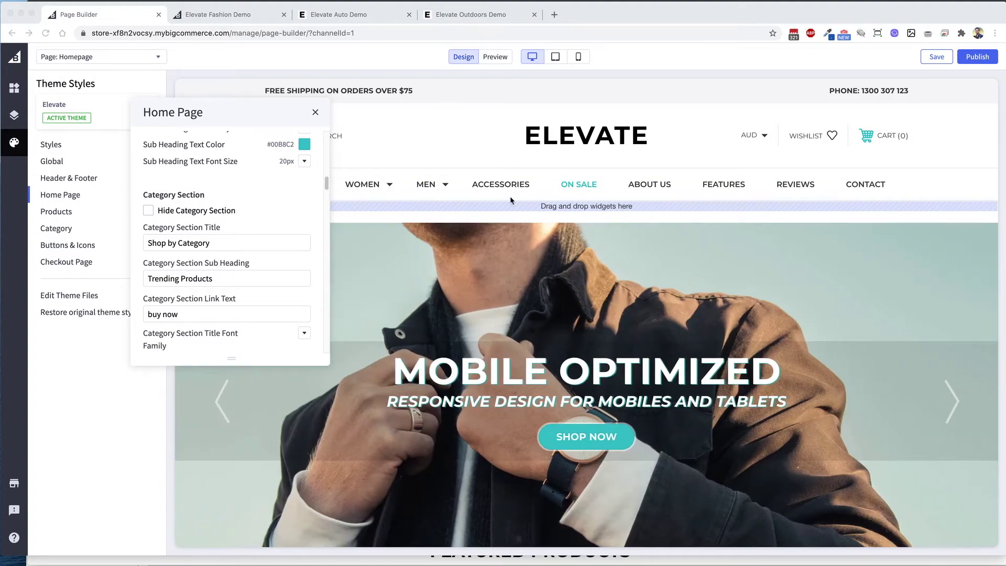
In Category Section settings, toggle Hide Category Section, leaving the section visible
scroll(393, 211, "down", 7)
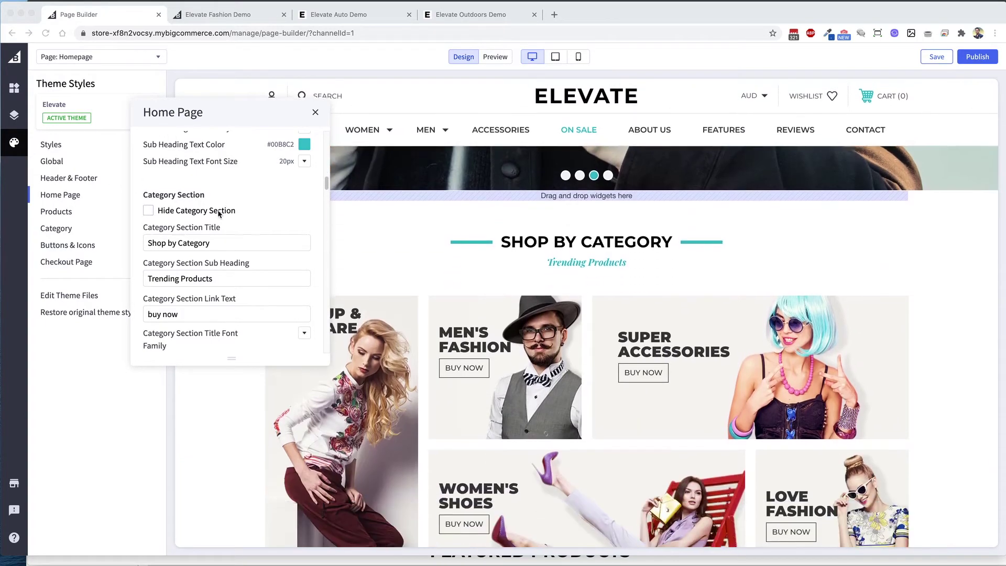
scroll(230, 215, "down", 2)
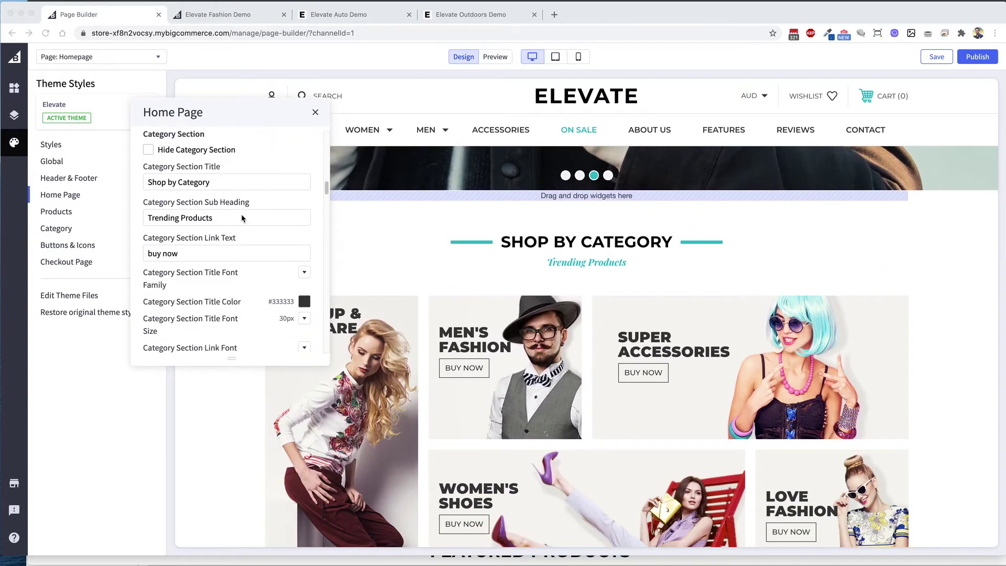
left_click(148, 149)
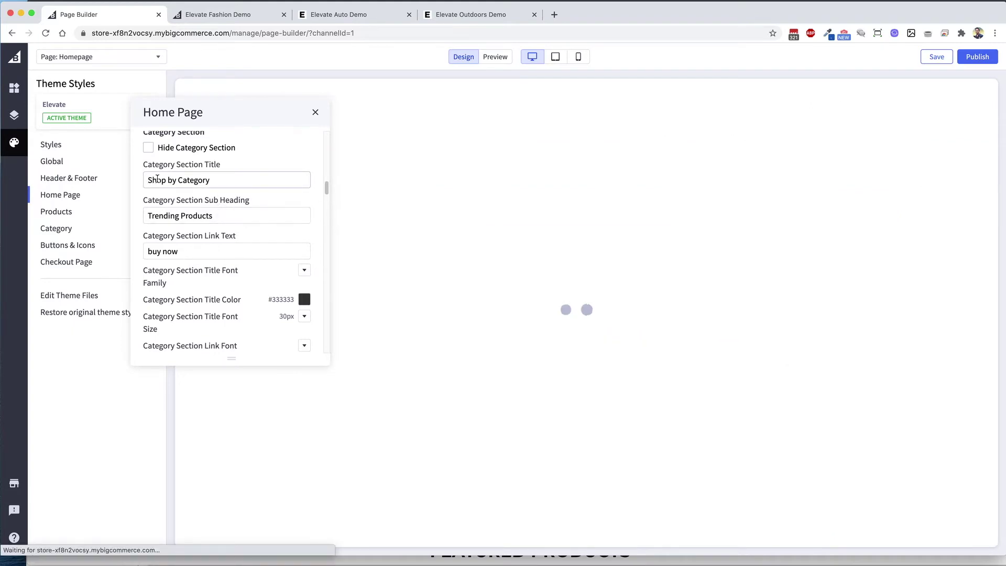
Change the title 'Shop by Category' to 'See our Categoriers', then select the sub heading text
triple_click(231, 216)
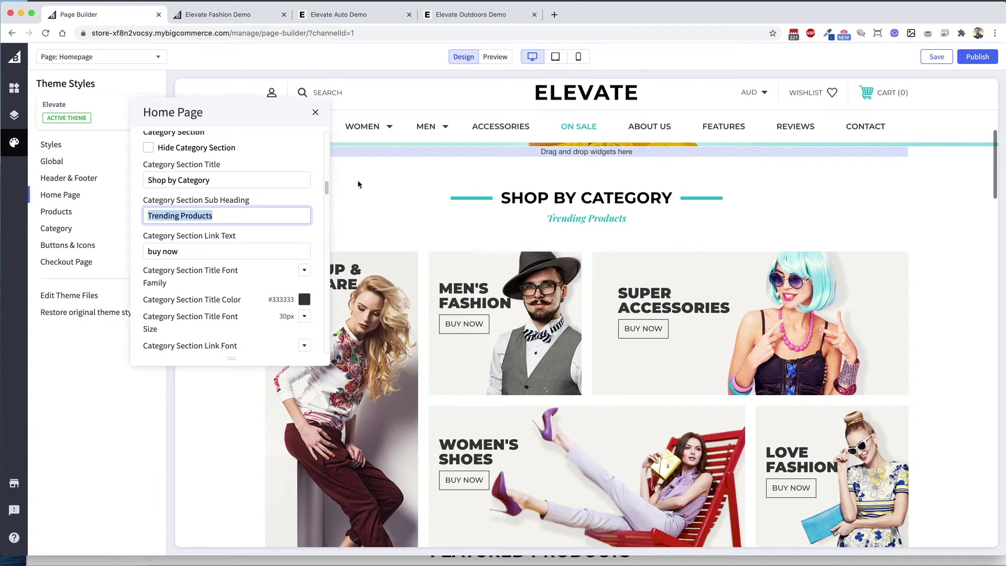
left_click(186, 176)
left_click_drag(231, 181, 154, 181)
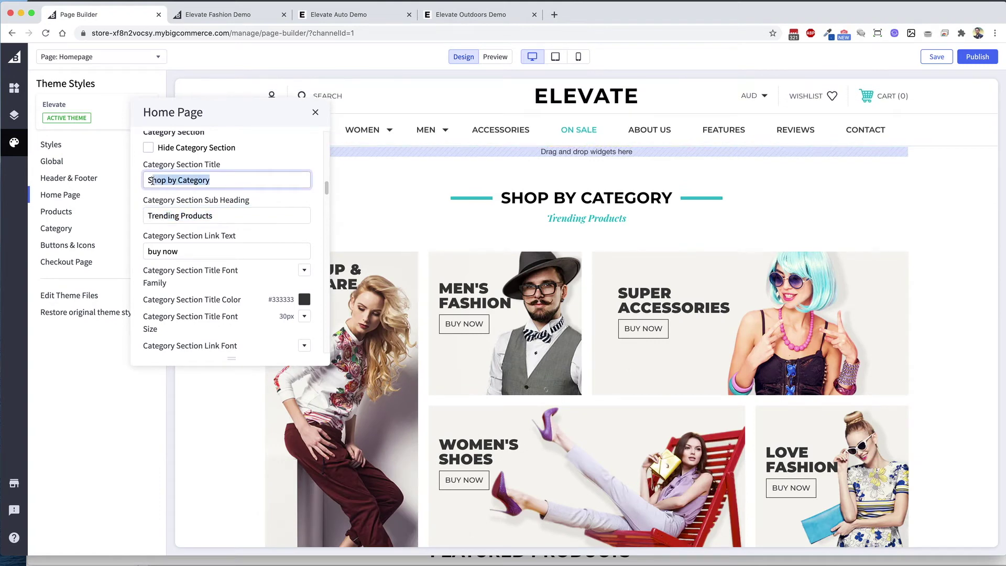
type("See our")
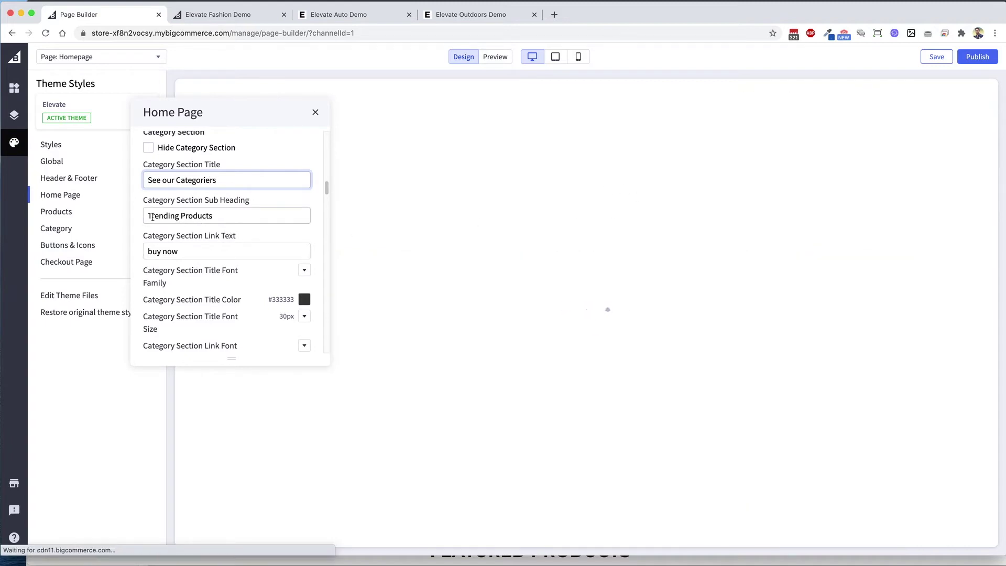
left_click_drag(152, 216, 227, 216)
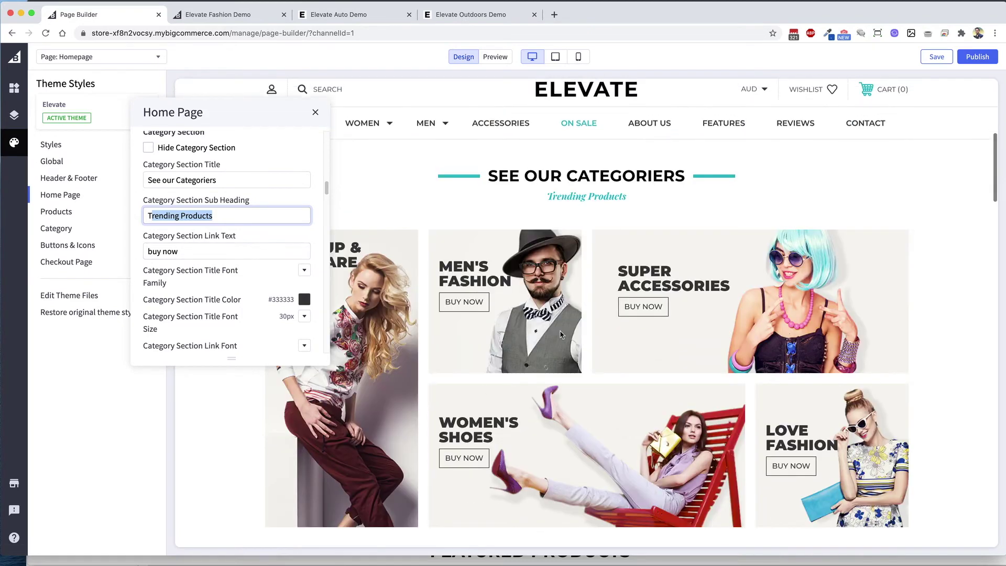
scroll(602, 298, "down", 5)
scroll(601, 298, "down", 6)
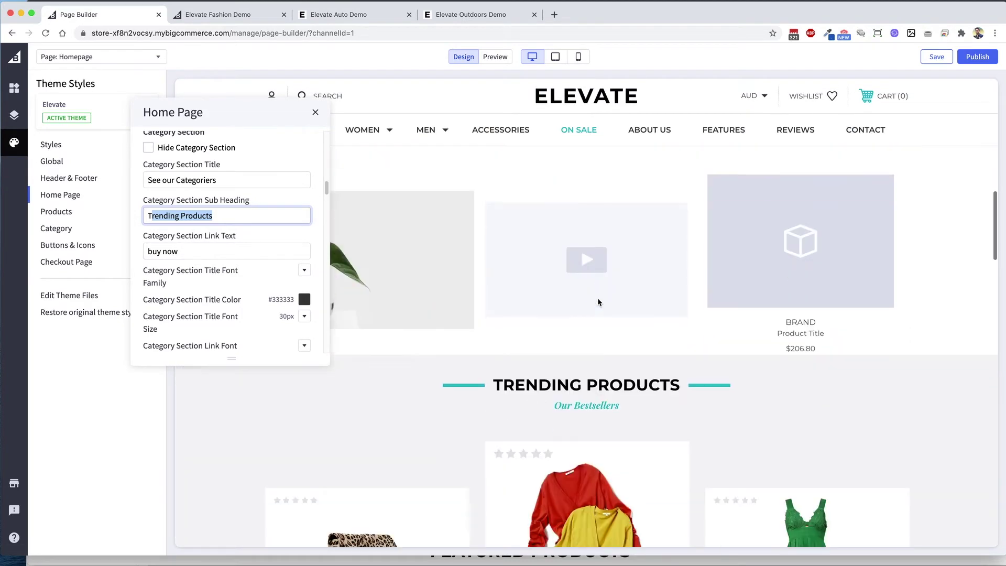
scroll(578, 350, "down", 10)
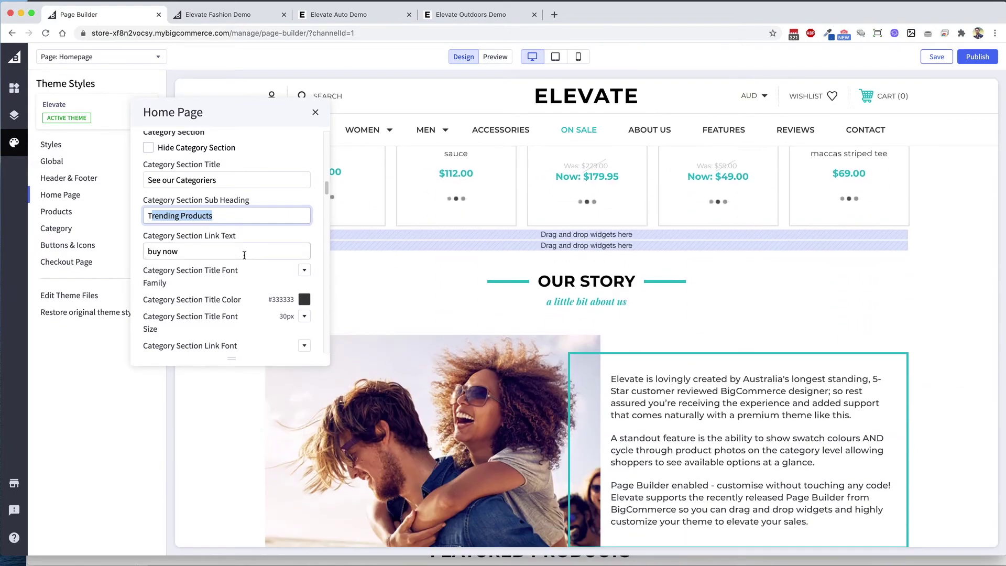
scroll(733, 342, "down", 5)
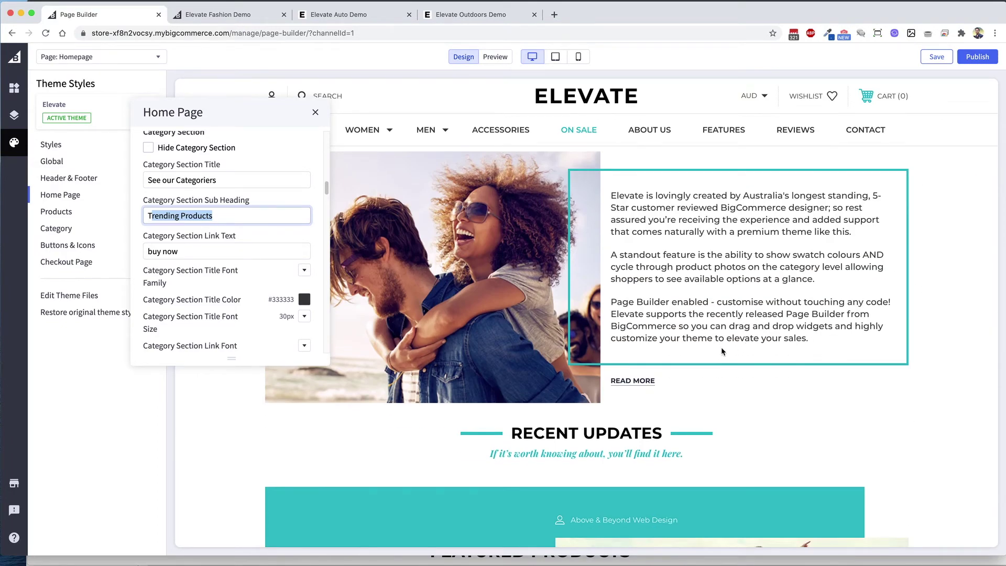
scroll(722, 347, "down", 2)
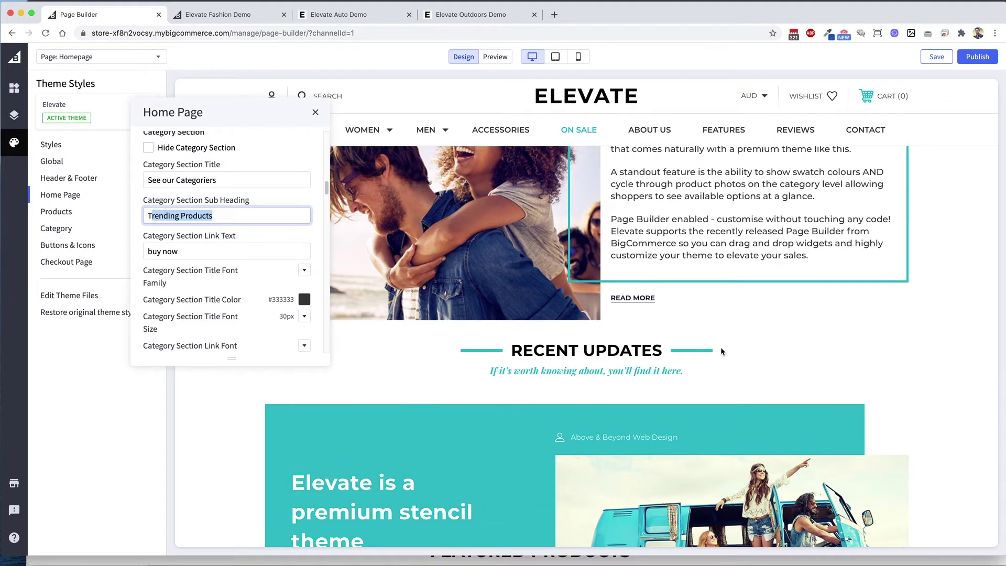
scroll(722, 347, "down", 1)
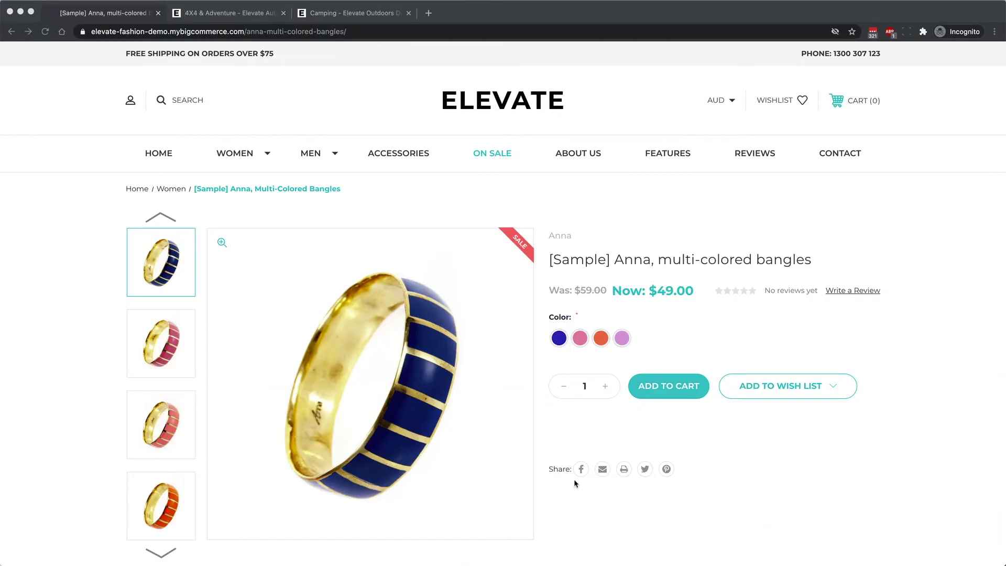
Open the bangles photo full-screen and advance through three more colour photos
scroll(677, 328, "down", 4)
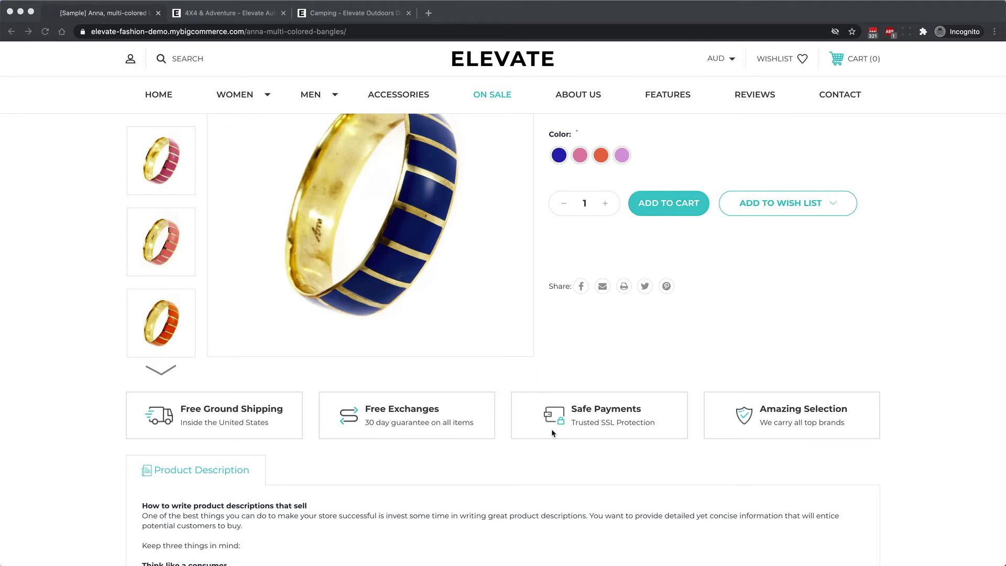
scroll(591, 424, "up", 4)
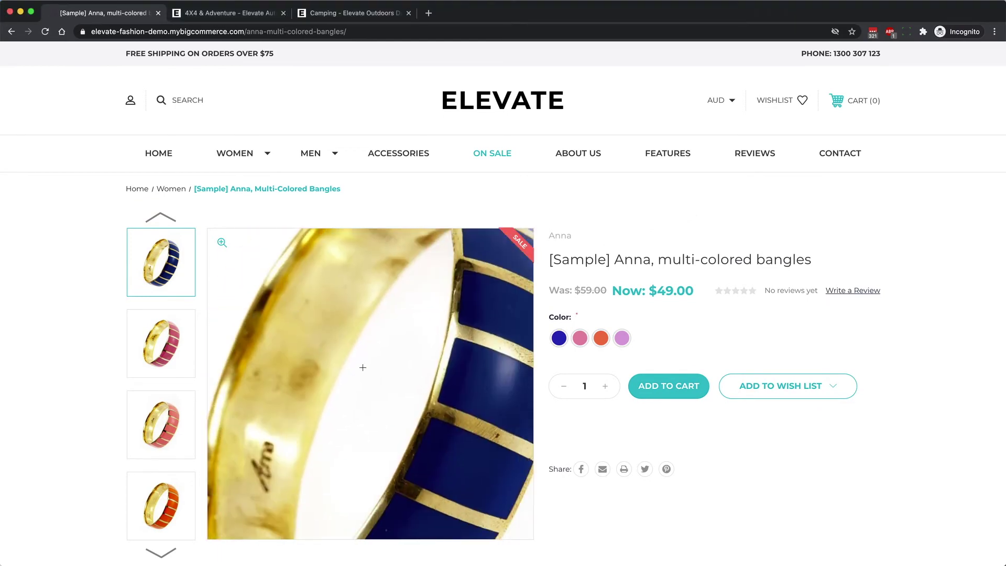
left_click(371, 334)
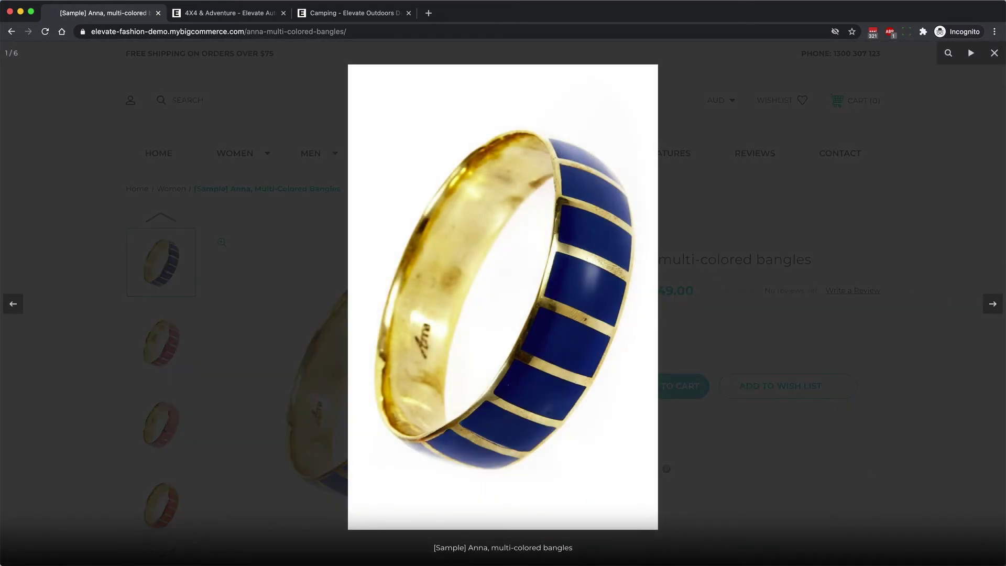
left_click(1001, 303)
left_click(1000, 304)
left_click(999, 305)
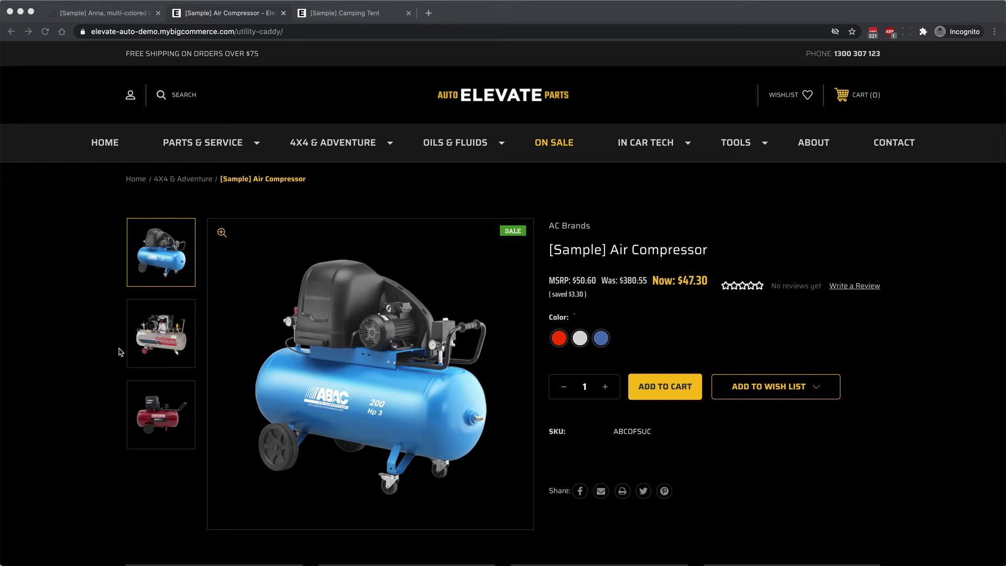
On the Camping Tent product page, open the main photo in the full-screen gallery
scroll(106, 294, "down", 3)
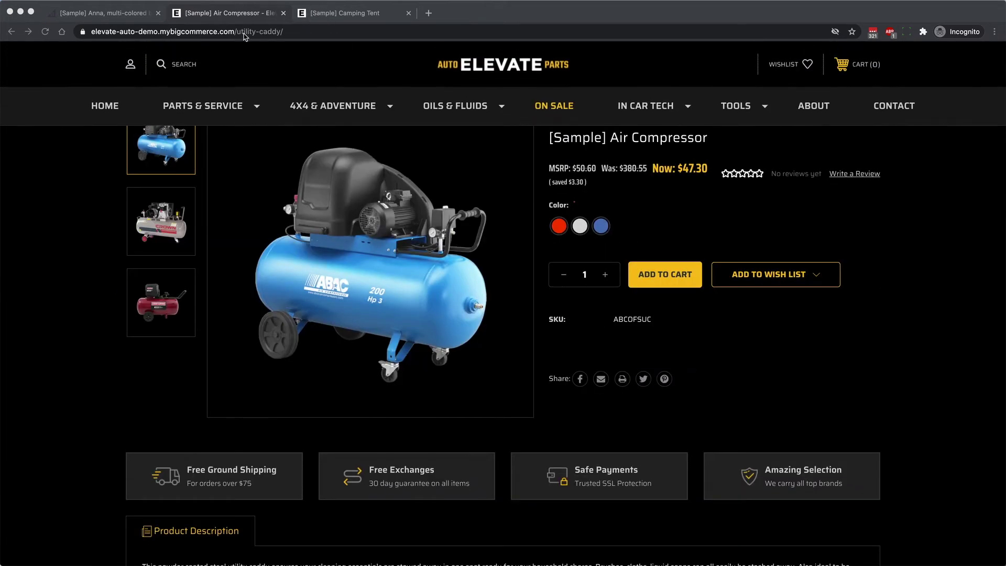
left_click(375, 13)
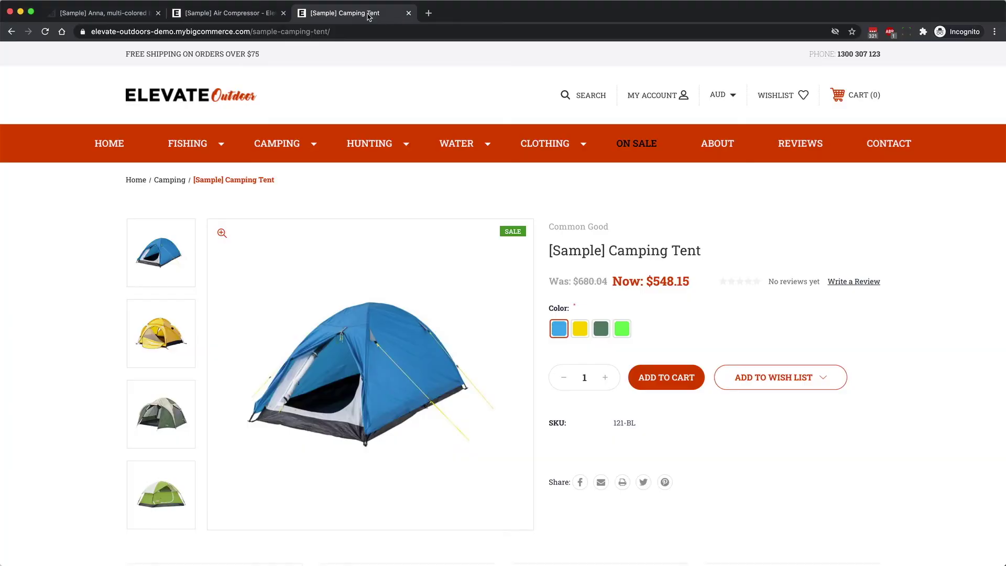
scroll(748, 411, "down", 3)
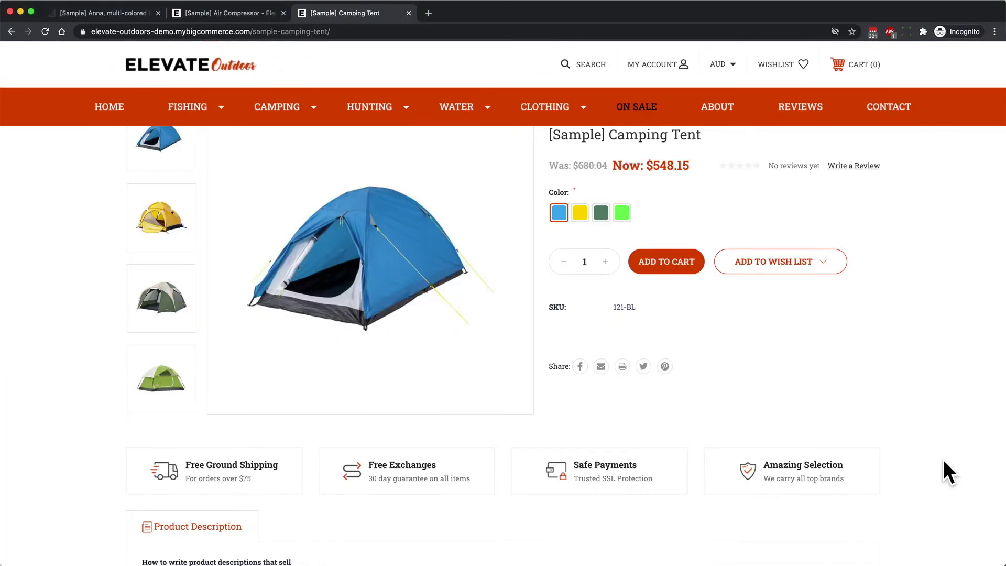
scroll(701, 449, "up", 5)
left_click(177, 363)
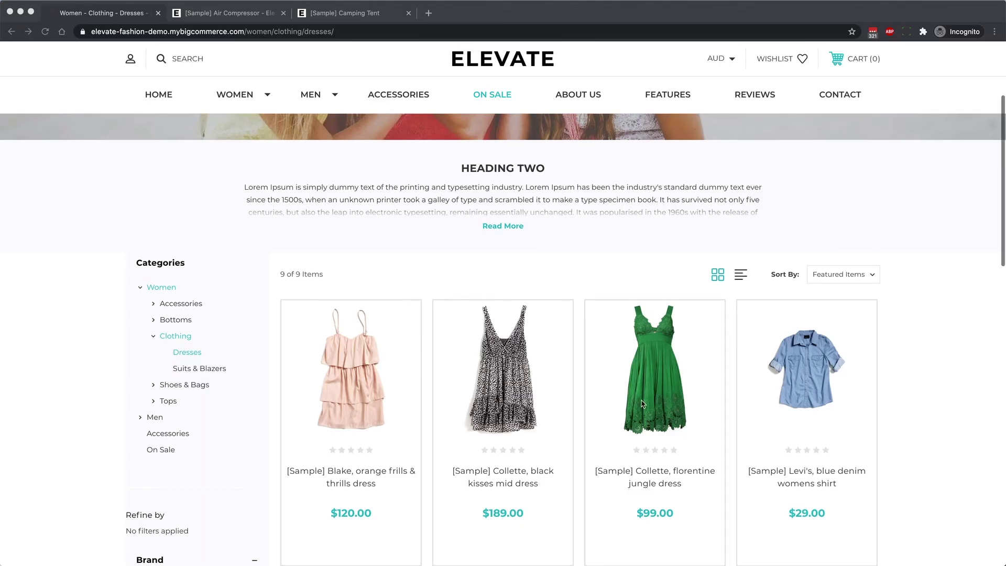
Switch the 9 Dresses products to list view, showing each item's short description and price
scroll(681, 236, "down", 2)
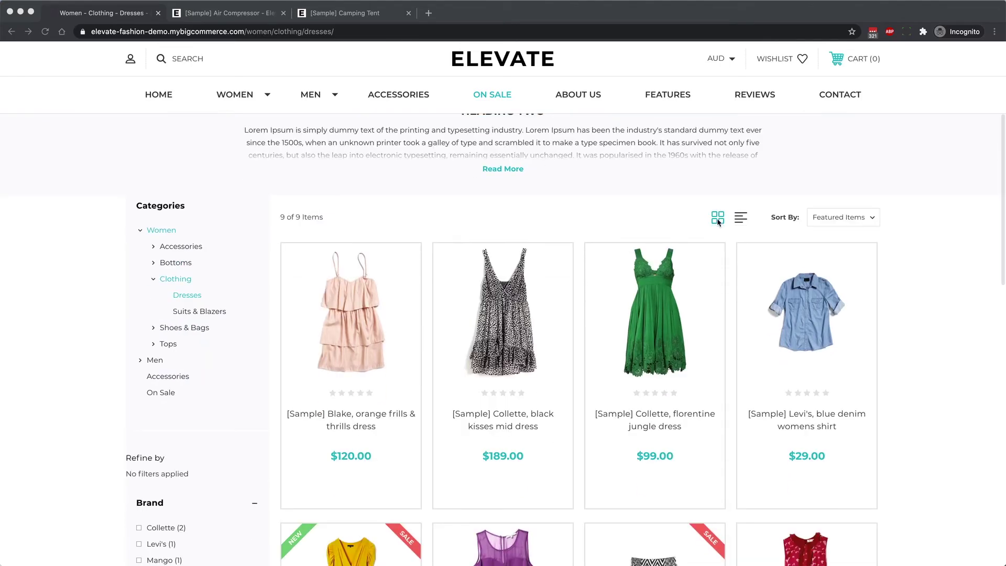
left_click(742, 218)
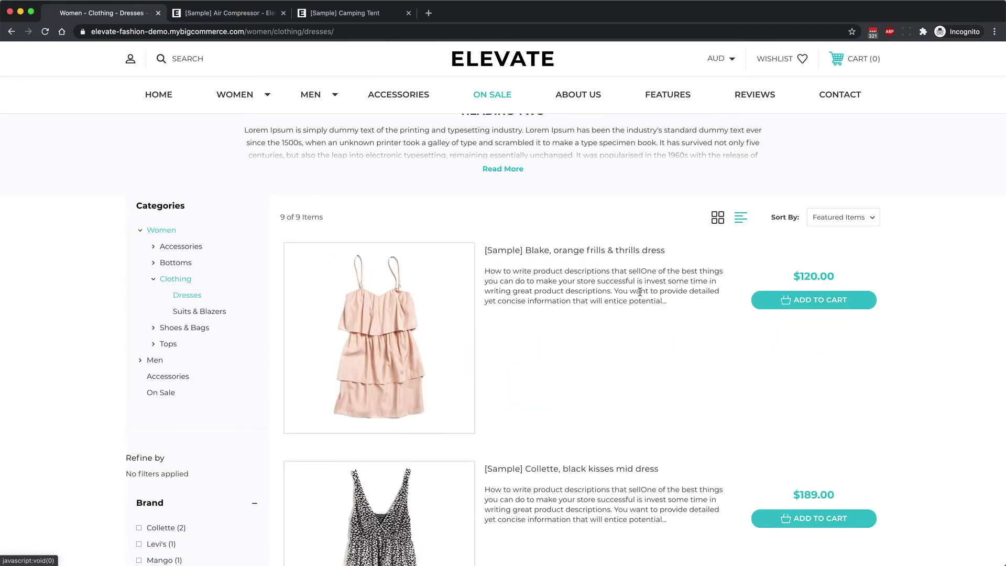
scroll(662, 256, "down", 6)
scroll(606, 367, "down", 13)
scroll(605, 363, "up", 12)
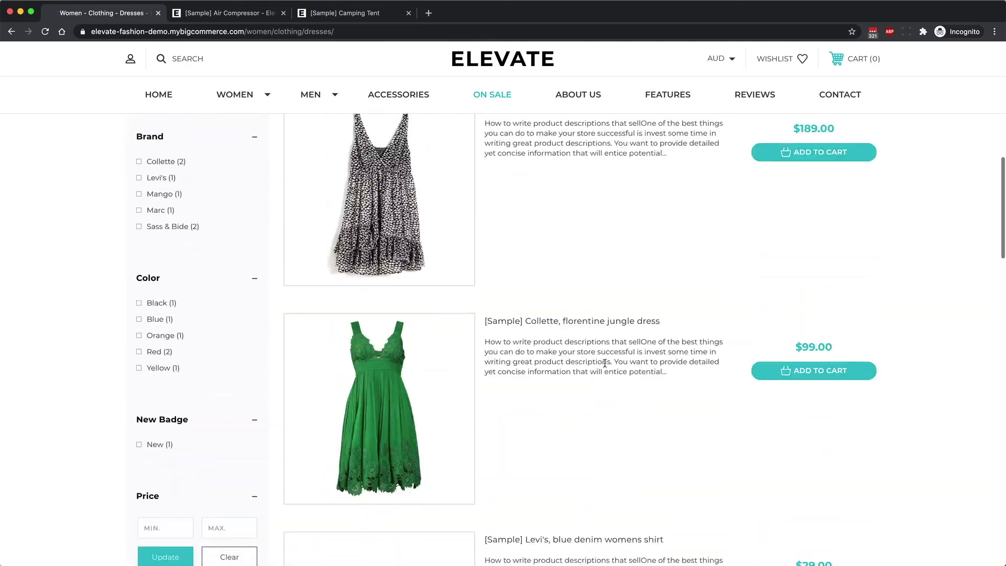